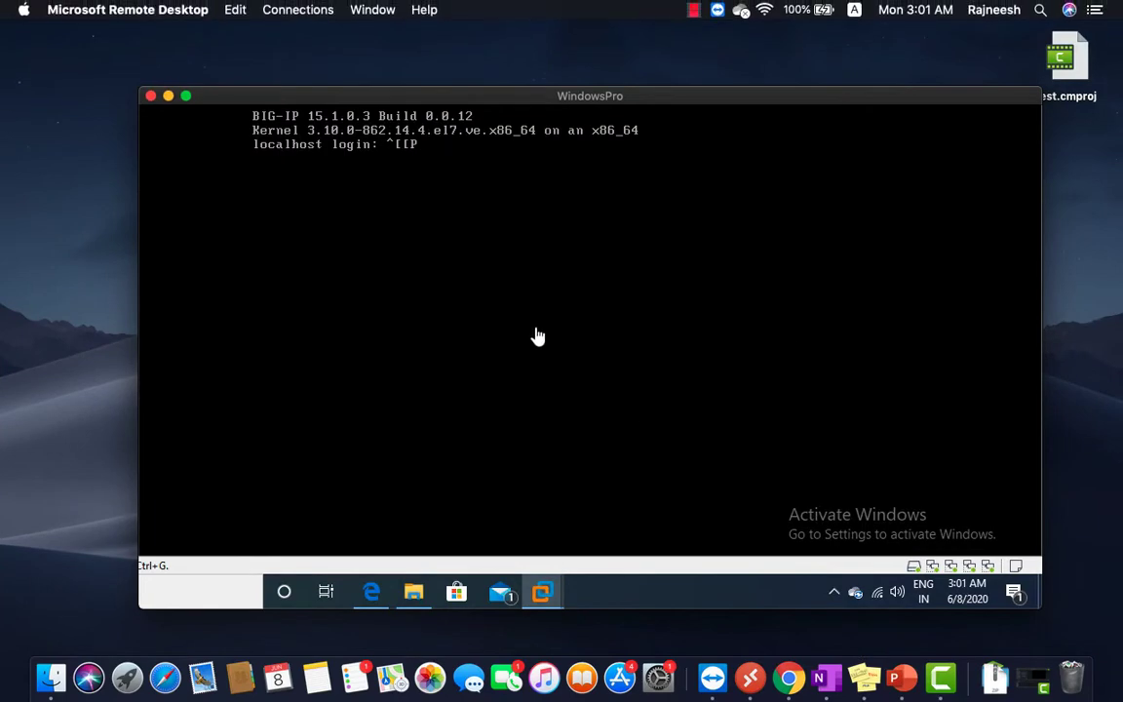
Make the BIG-IP console full screen and attempt a root login twice at the login prompt.
{"action": "left_click", "coordinate": [187, 96]}
{"action": "key", "text": "BackSpace"}
{"action": "key", "text": "BackSpace"}
{"action": "key", "text": "BackSpace"}
{"action": "key", "text": "BackSpace"}
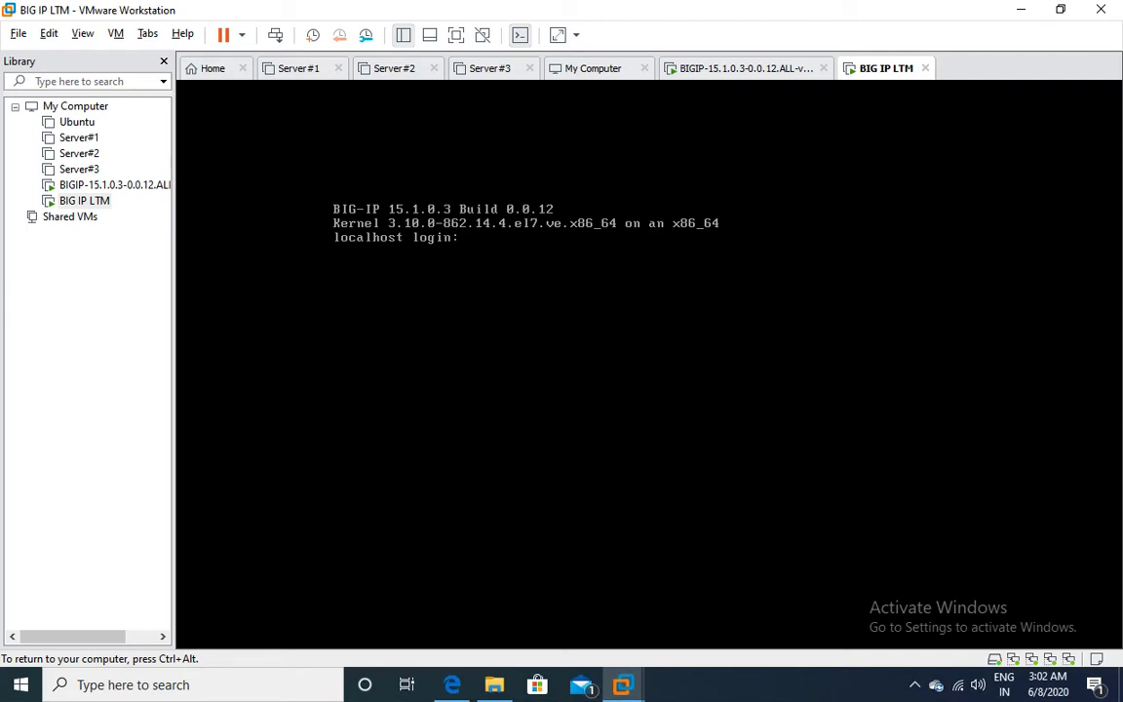
{"action": "type", "text": "root"}
{"action": "key", "text": "Return"}
{"action": "key", "text": "Return"}
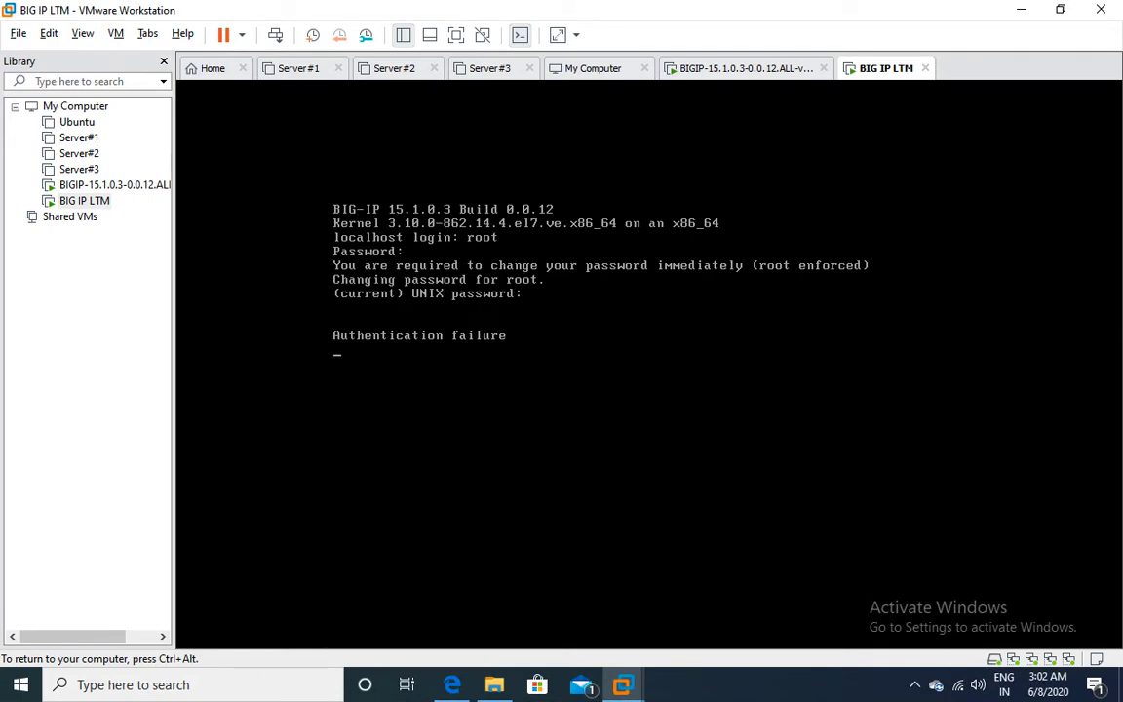
{"action": "type", "text": "root"}
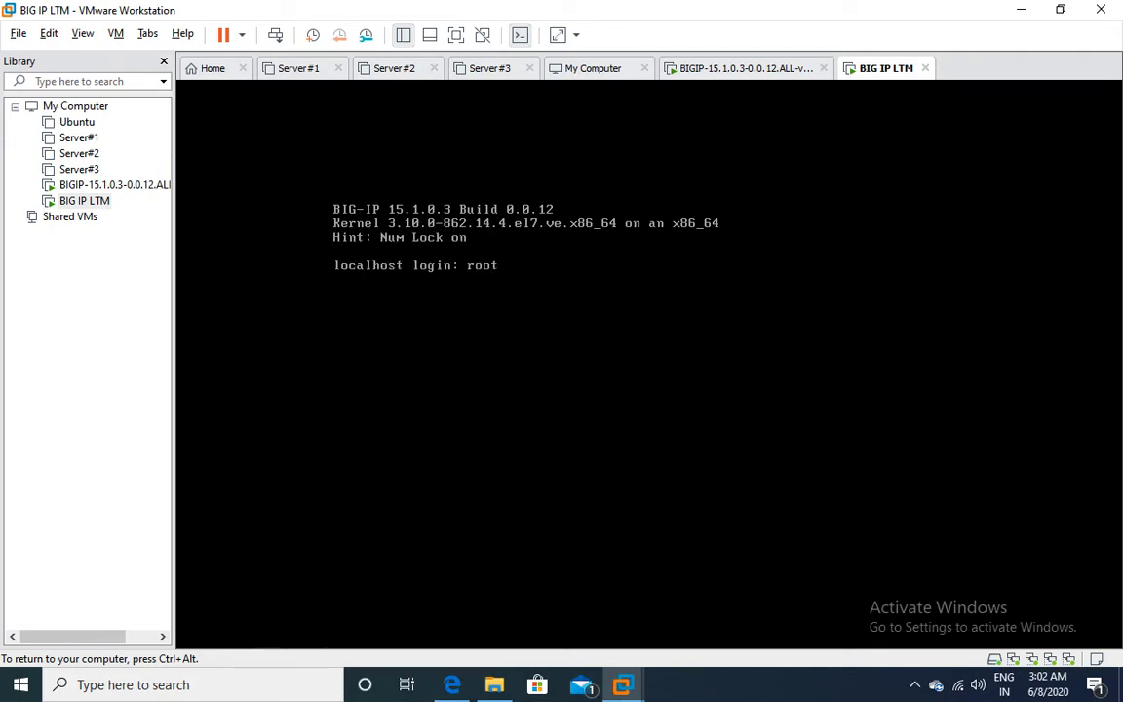
{"action": "key", "text": "Return"}
{"action": "key", "text": "Return"}
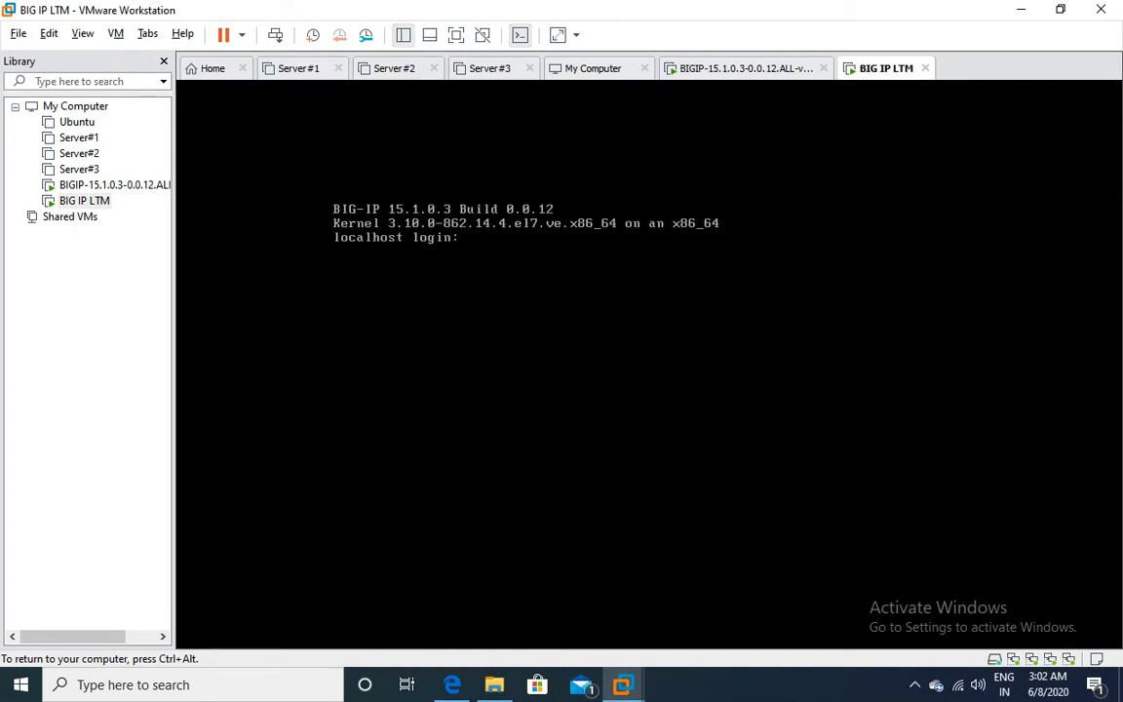
Log in as root with the current password, then set and confirm a new root password.
{"action": "type", "text": "root"}
{"action": "key", "text": "Return"}
{"action": "key", "text": "Return"}
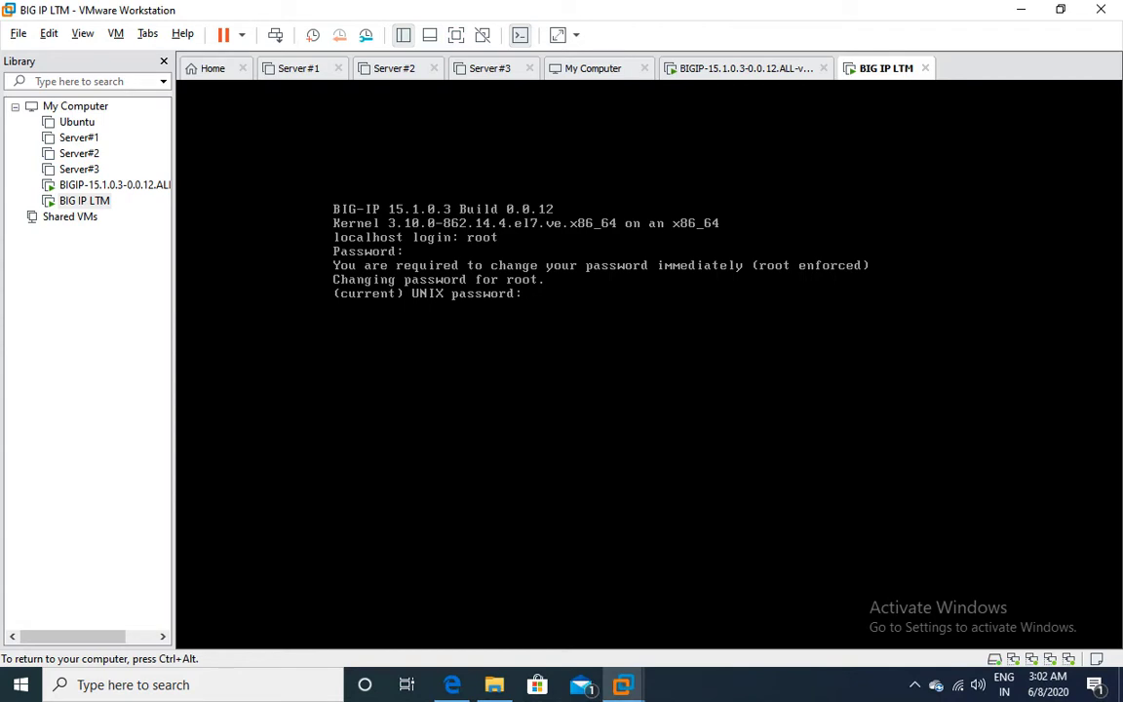
{"action": "key", "text": "Return"}
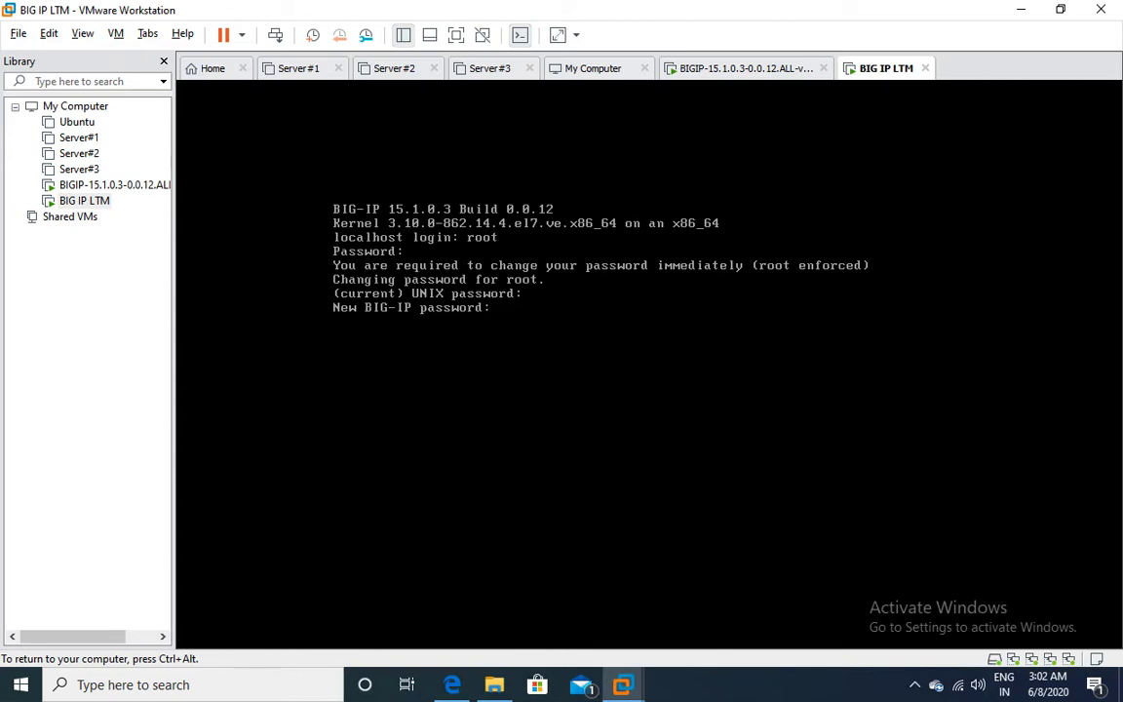
{"action": "key", "text": "Return"}
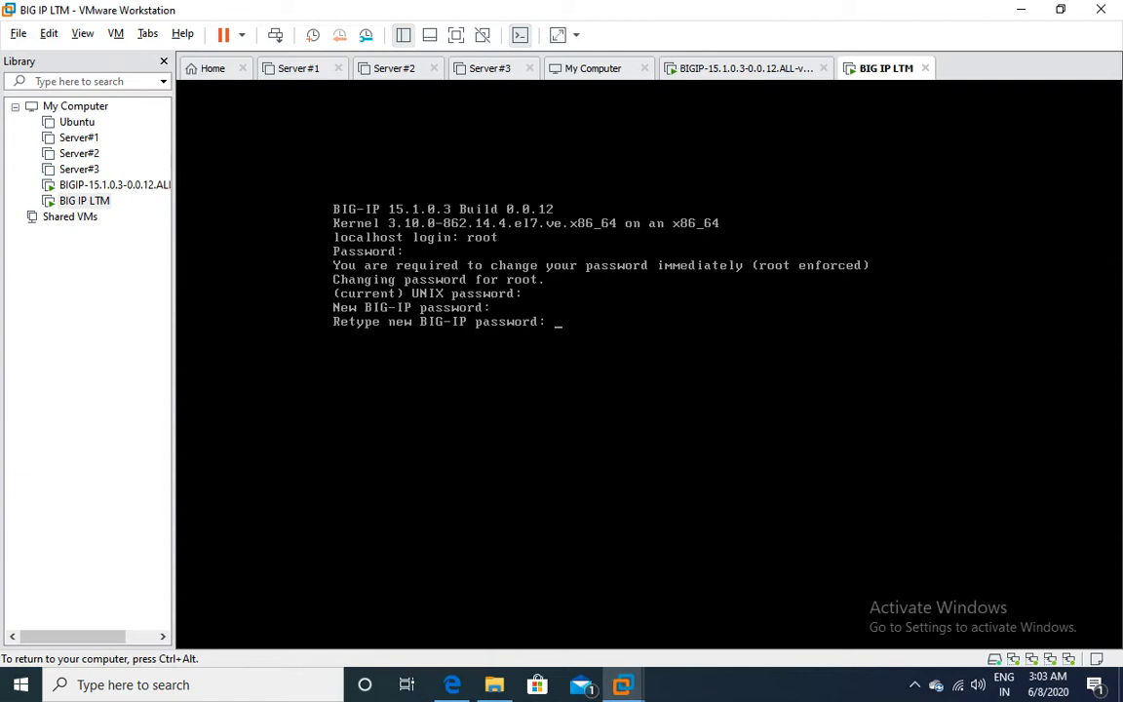
{"action": "key", "text": "Return"}
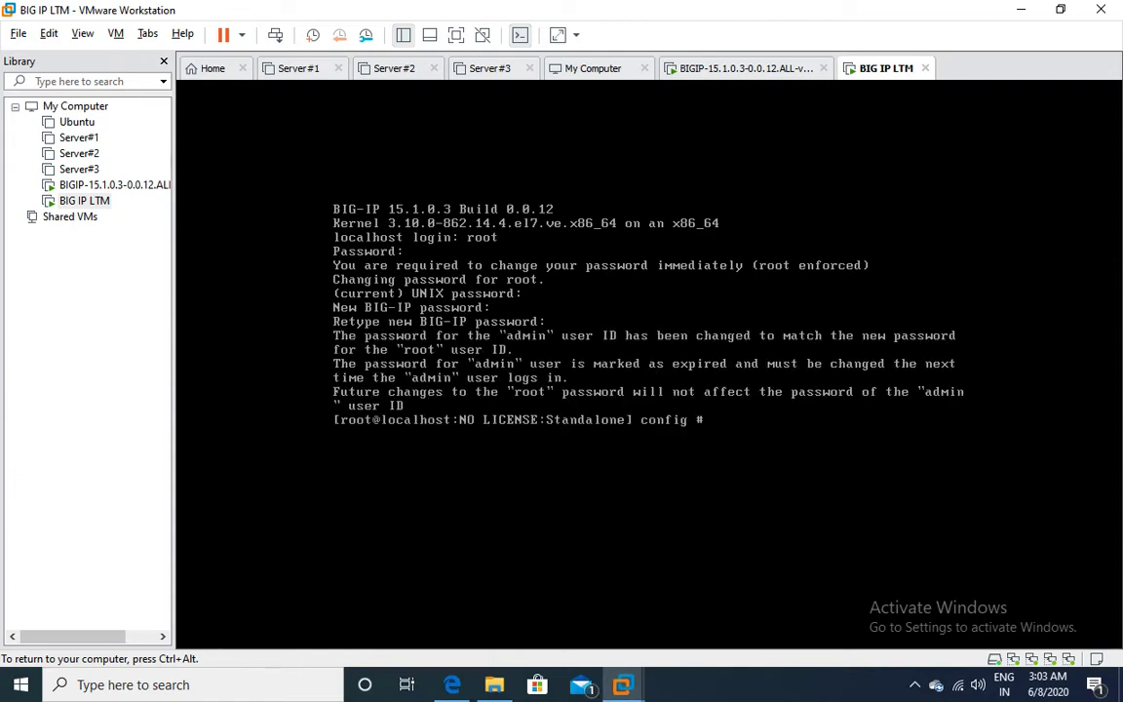
{"action": "key", "text": "Return"}
{"action": "key", "text": "Return"}
{"action": "key", "text": "Return"}
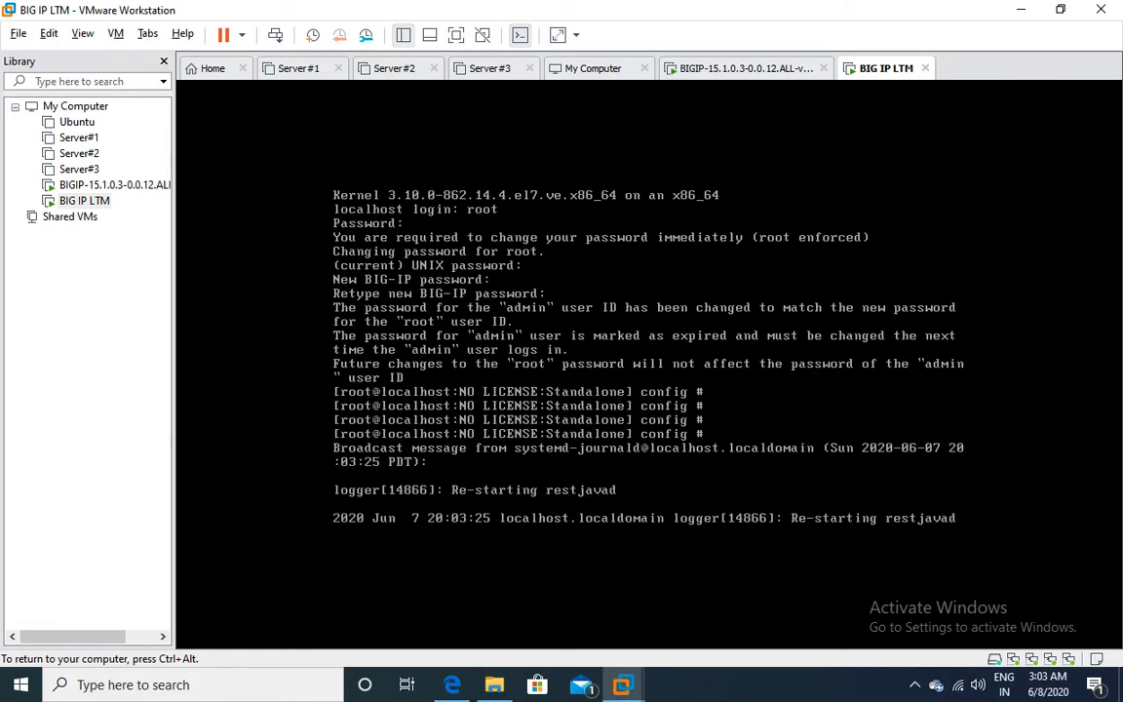
Run ifconfig | less and page through the interface listing.
{"action": "key", "text": "Return"}
{"action": "key", "text": "Return"}
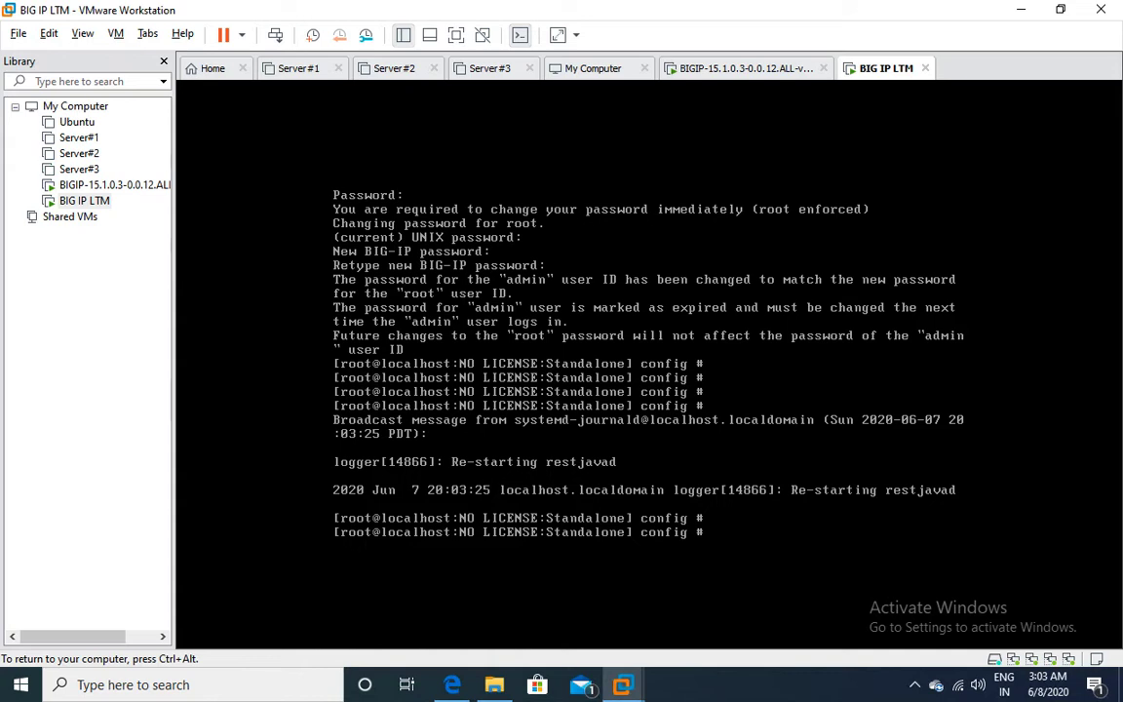
{"action": "type", "text": "ifconfig | less"}
{"action": "key", "text": "Return"}
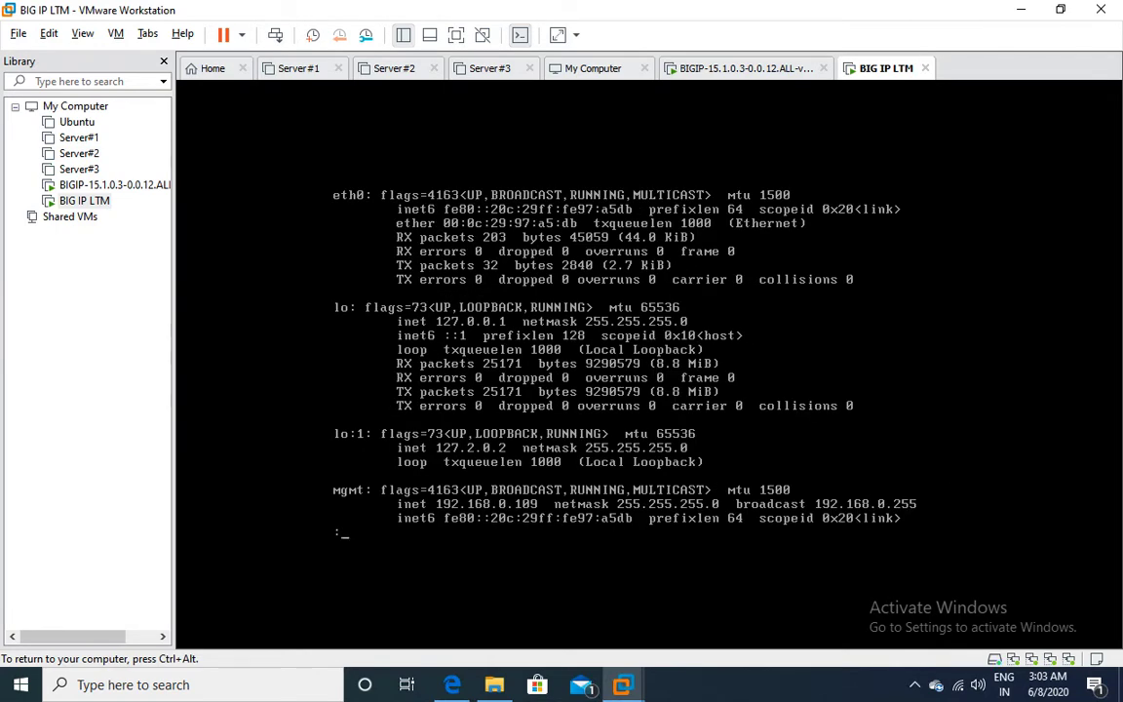
{"action": "key", "text": "space"}
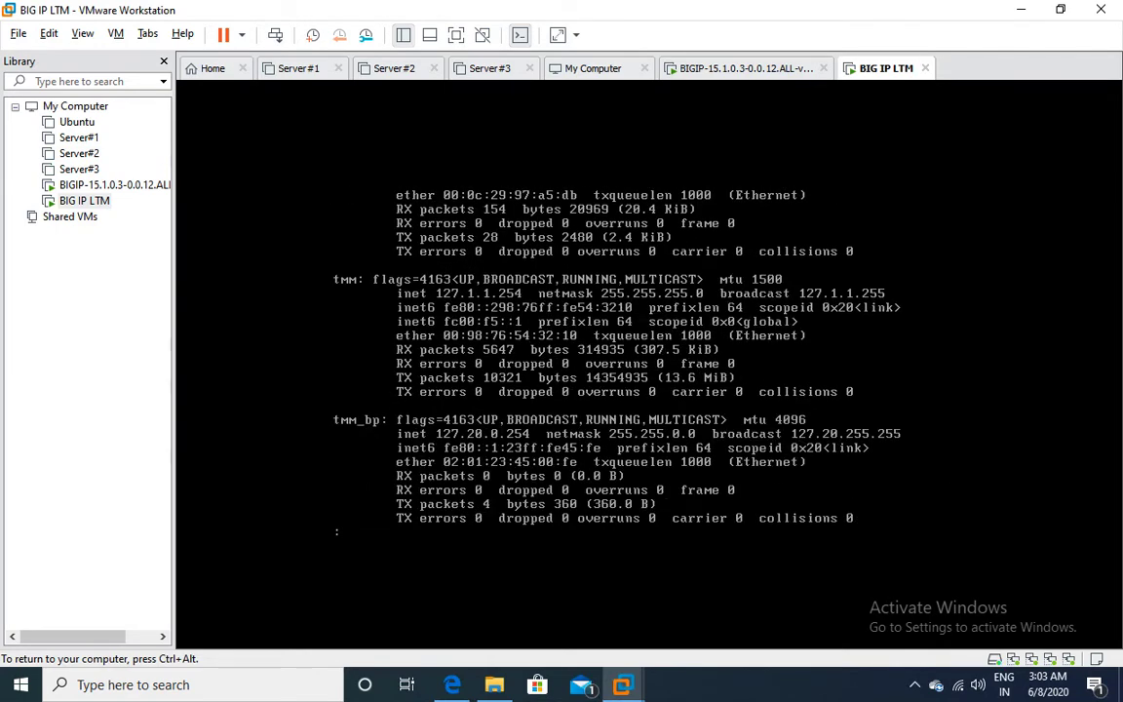
{"action": "key", "text": "Return"}
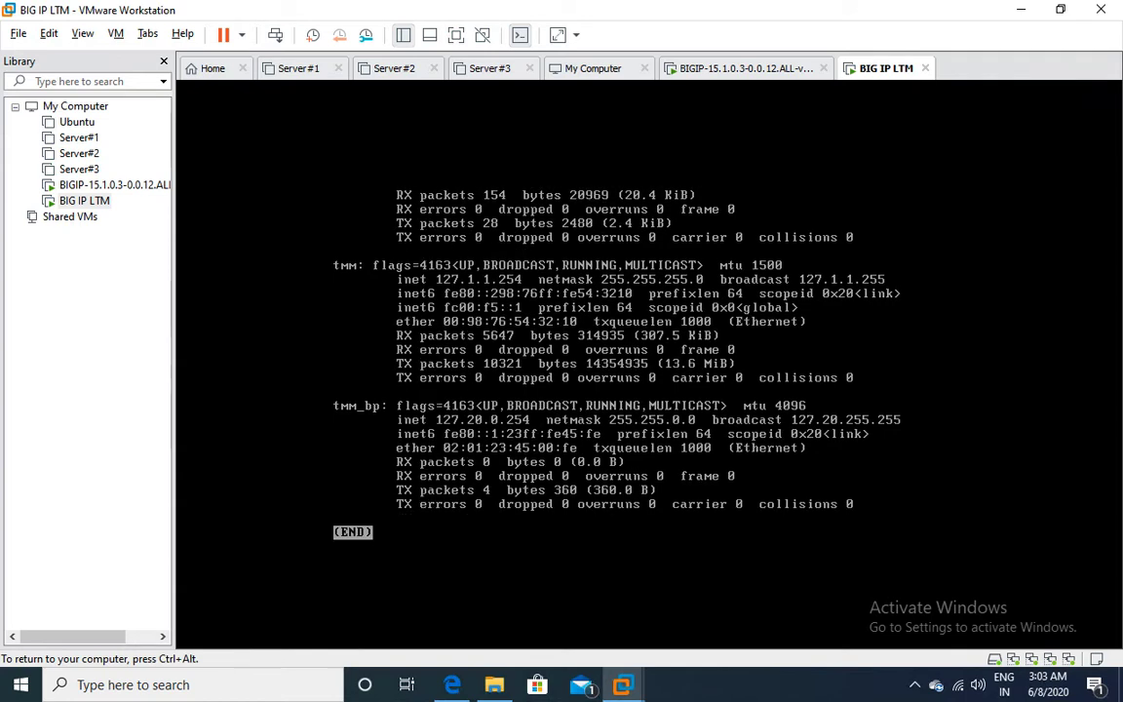
{"action": "key", "text": "ctrl+z"}
Rerun ifconfig | less to show mgmt at 192.168.0.109, then exit full screen.
{"action": "type", "text": "ifconfig|"}
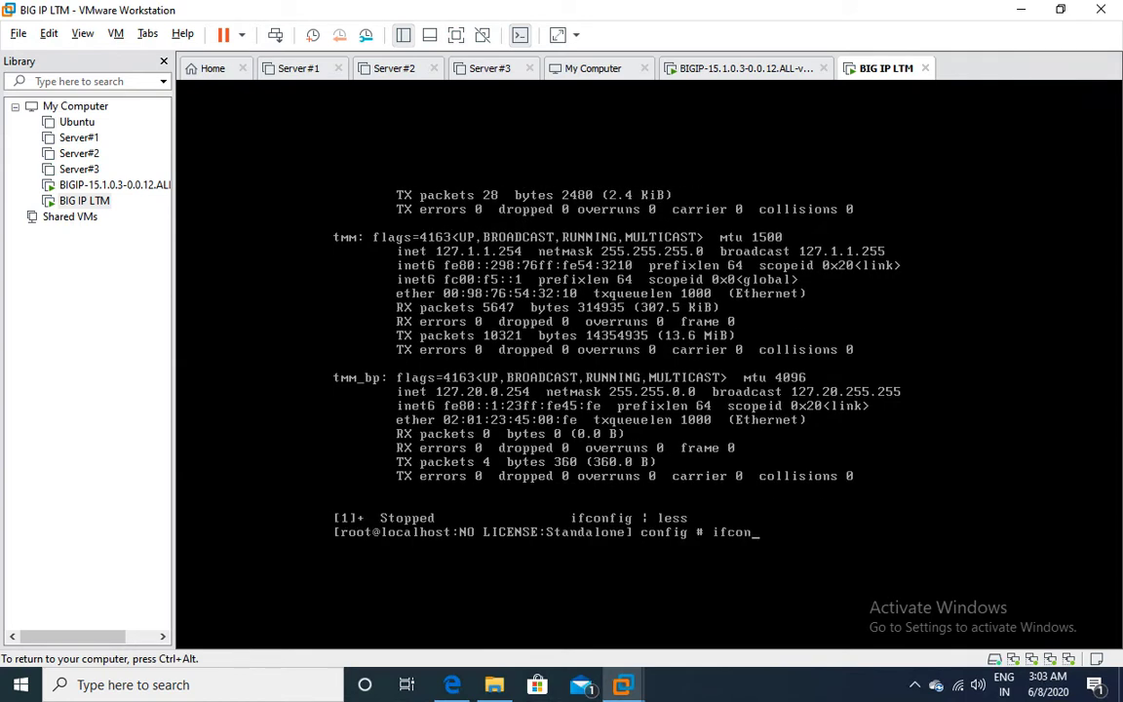
{"action": "key", "text": "BackSpace"}
{"action": "key", "text": "BackSpace"}
{"action": "type", "text": "| less"}
{"action": "key", "text": "Return"}
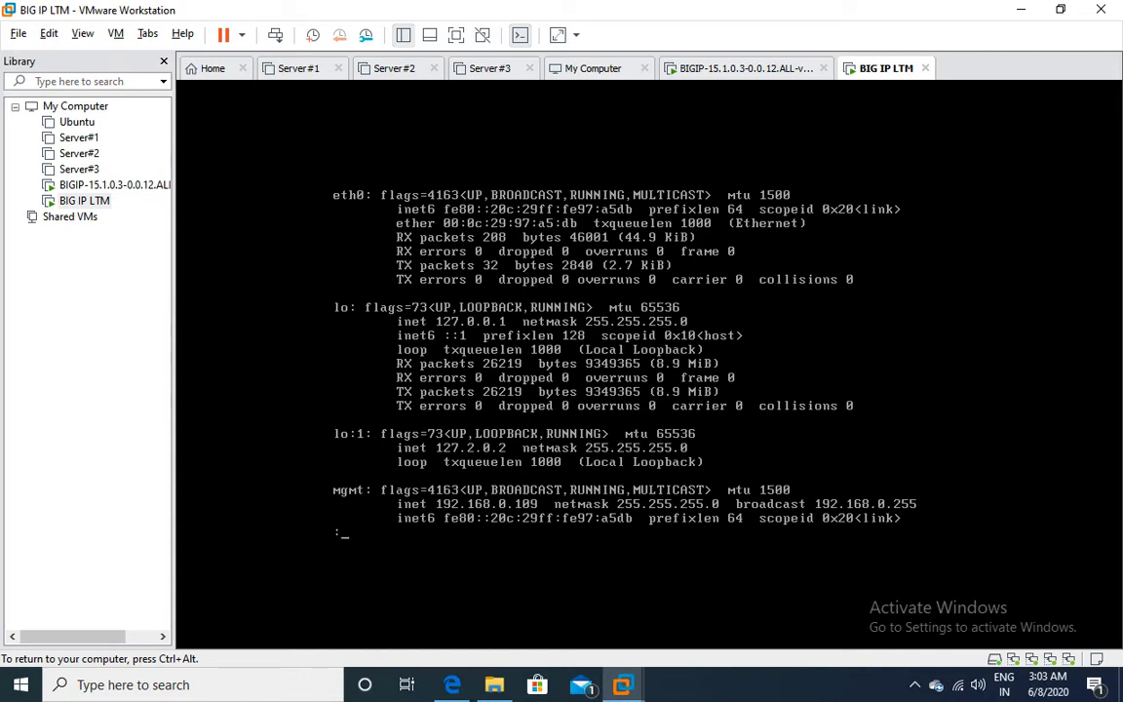
{"action": "key", "text": "ctrl+alt"}
{"action": "left_click", "coordinate": [49, 31]}
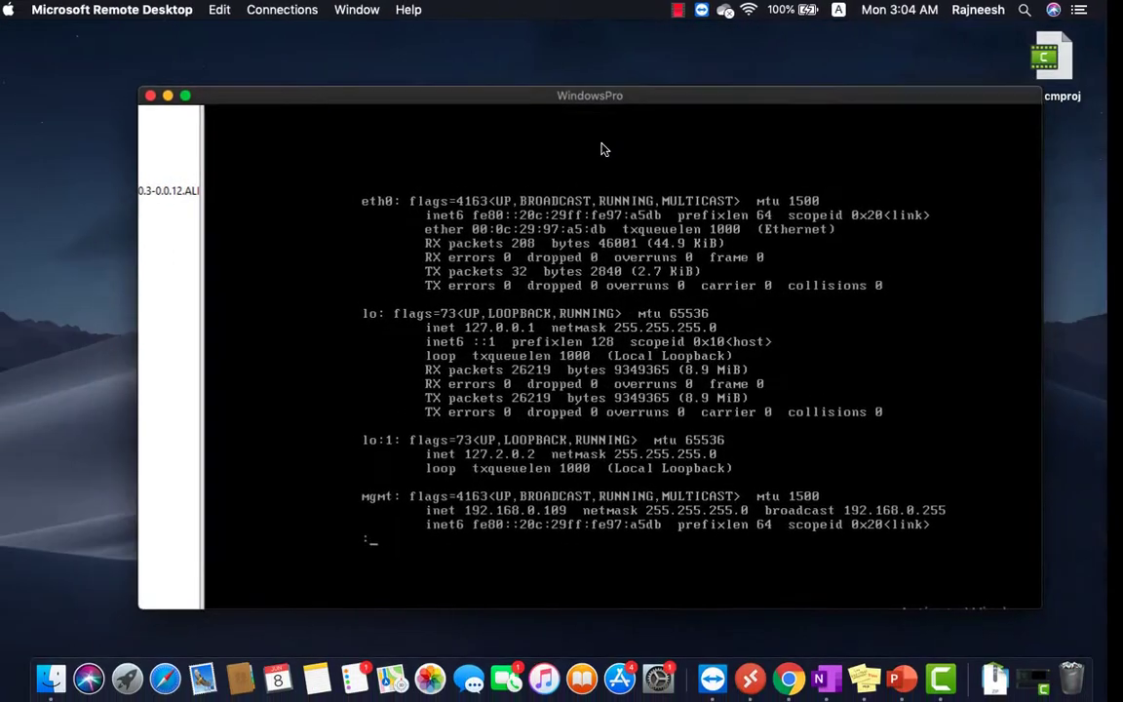
Open a new Chrome window and browse to 192.168.0.109.
{"action": "right_click", "coordinate": [814, 648]}
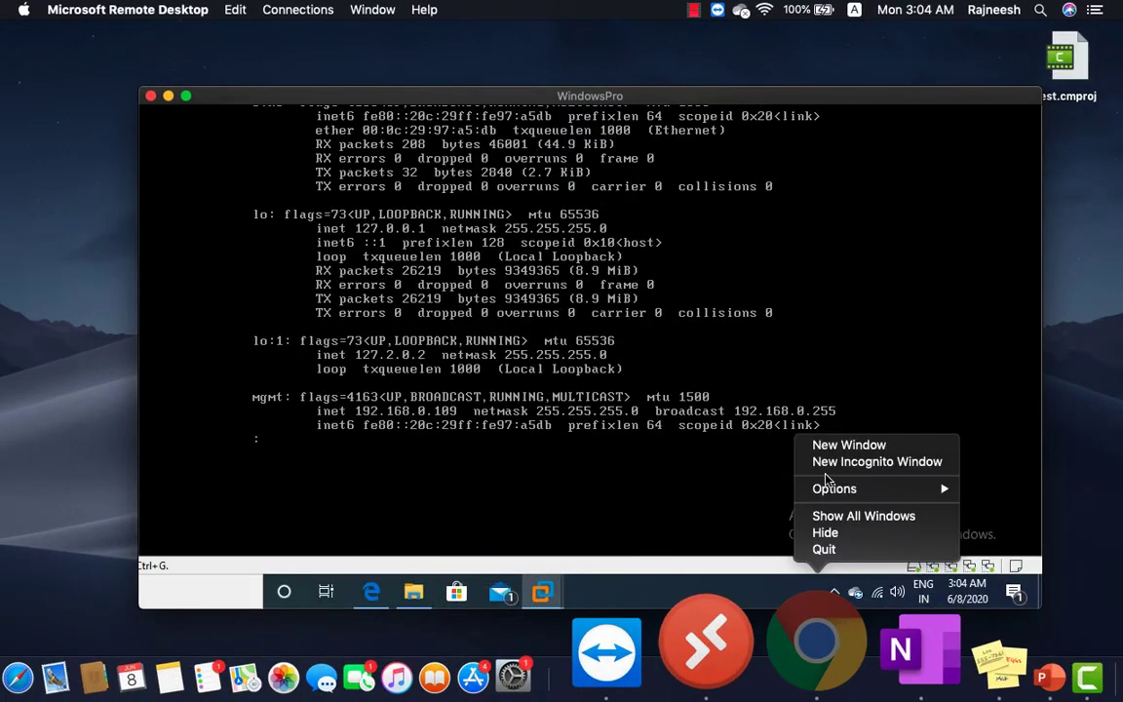
{"action": "left_click", "coordinate": [849, 444]}
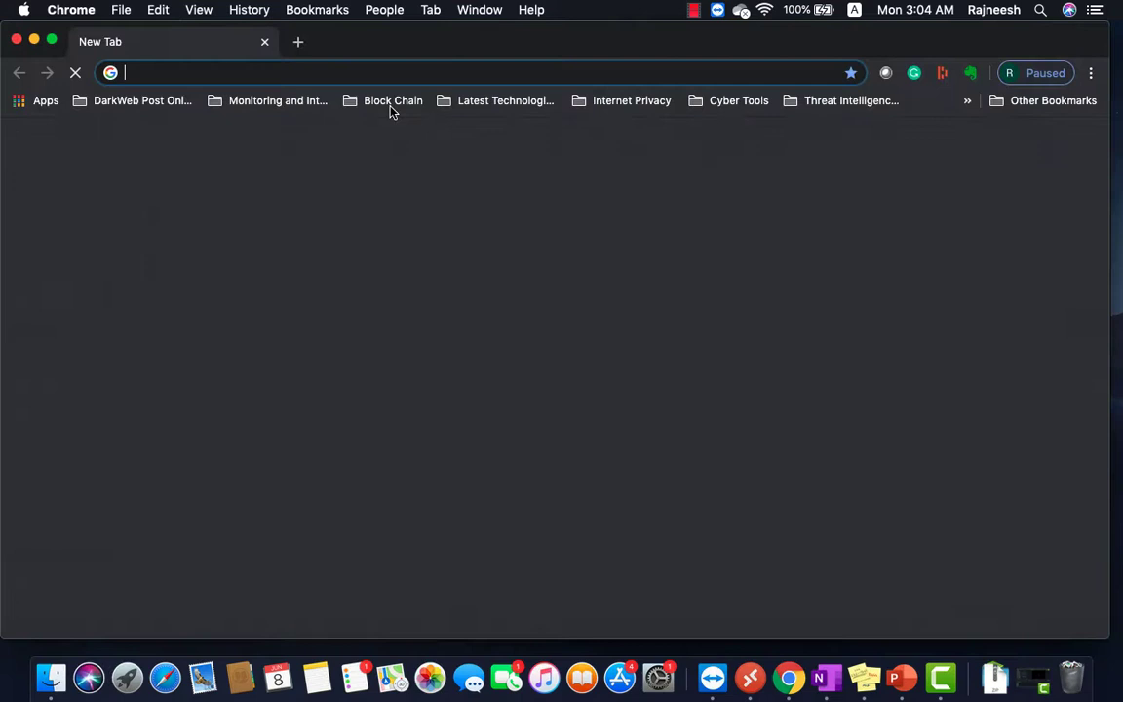
{"action": "left_click", "coordinate": [333, 70]}
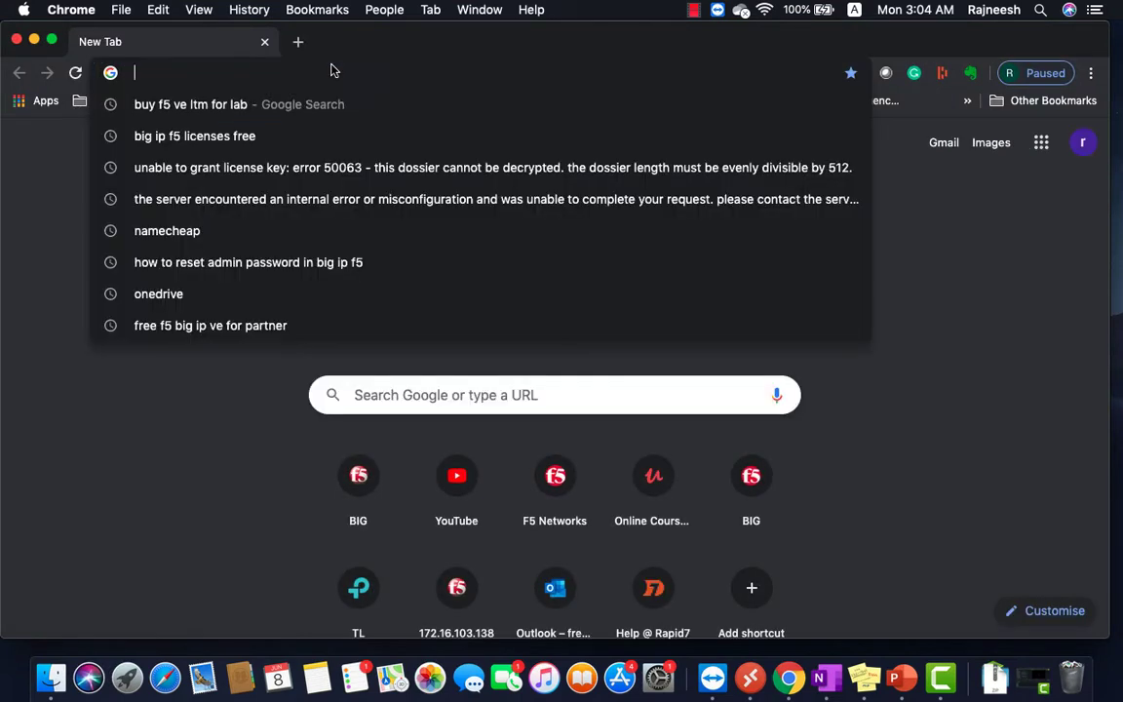
{"action": "type", "text": "192.168.0.10"}
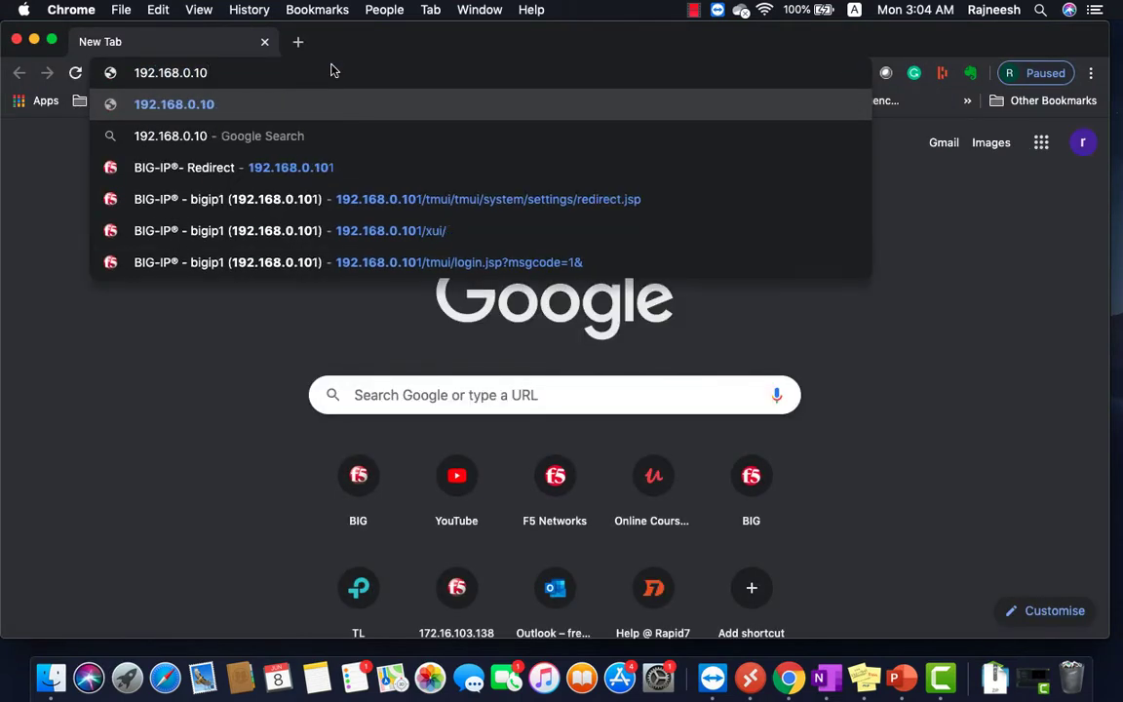
{"action": "type", "text": "9"}
{"action": "key", "text": "Return"}
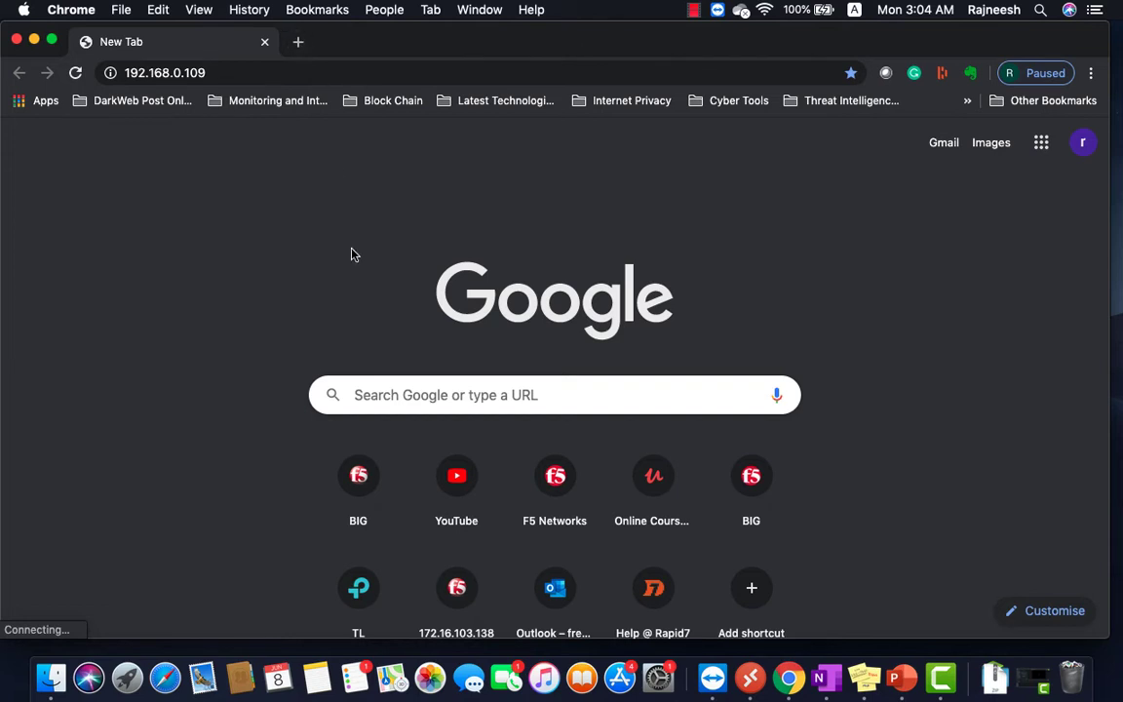
{"action": "left_click", "coordinate": [156, 72]}
{"action": "left_click", "coordinate": [137, 76]}
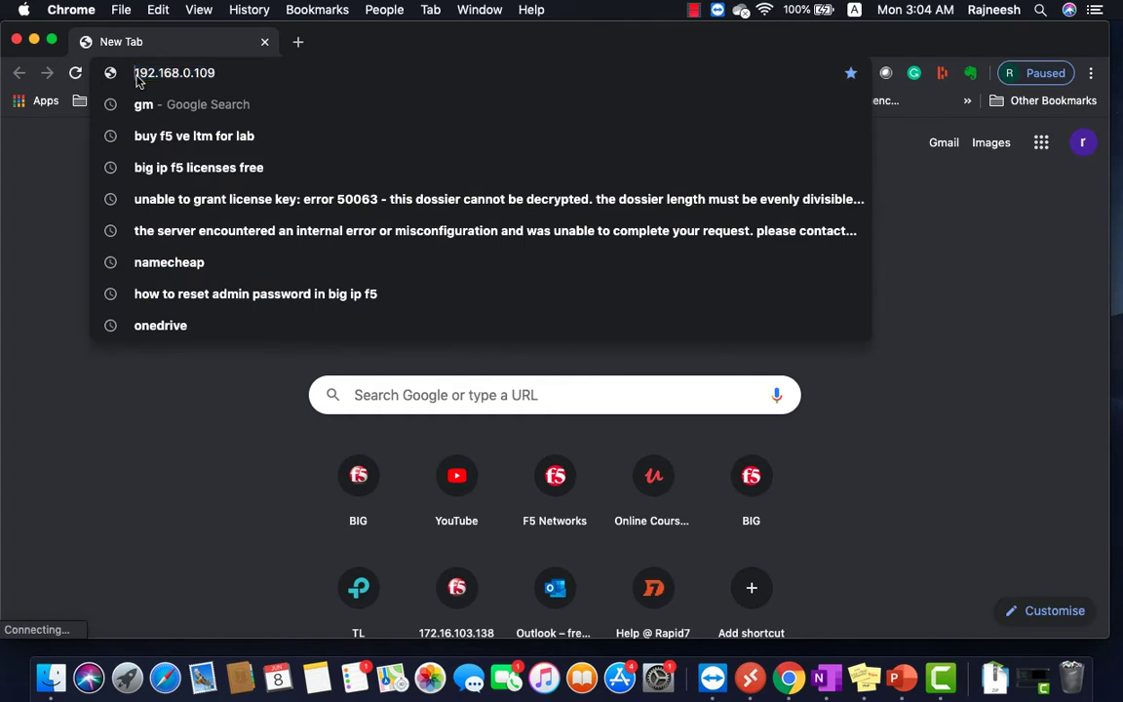
{"action": "type", "text": "https"}
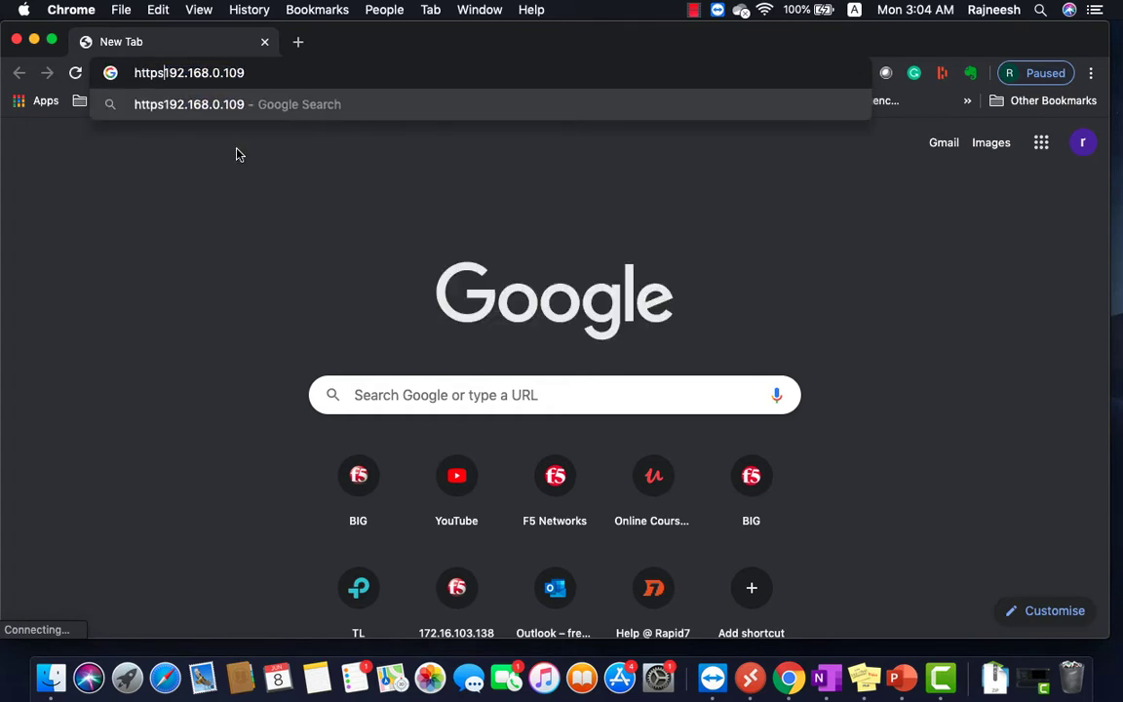
{"action": "type", "text": "://"}
{"action": "key", "text": "Return"}
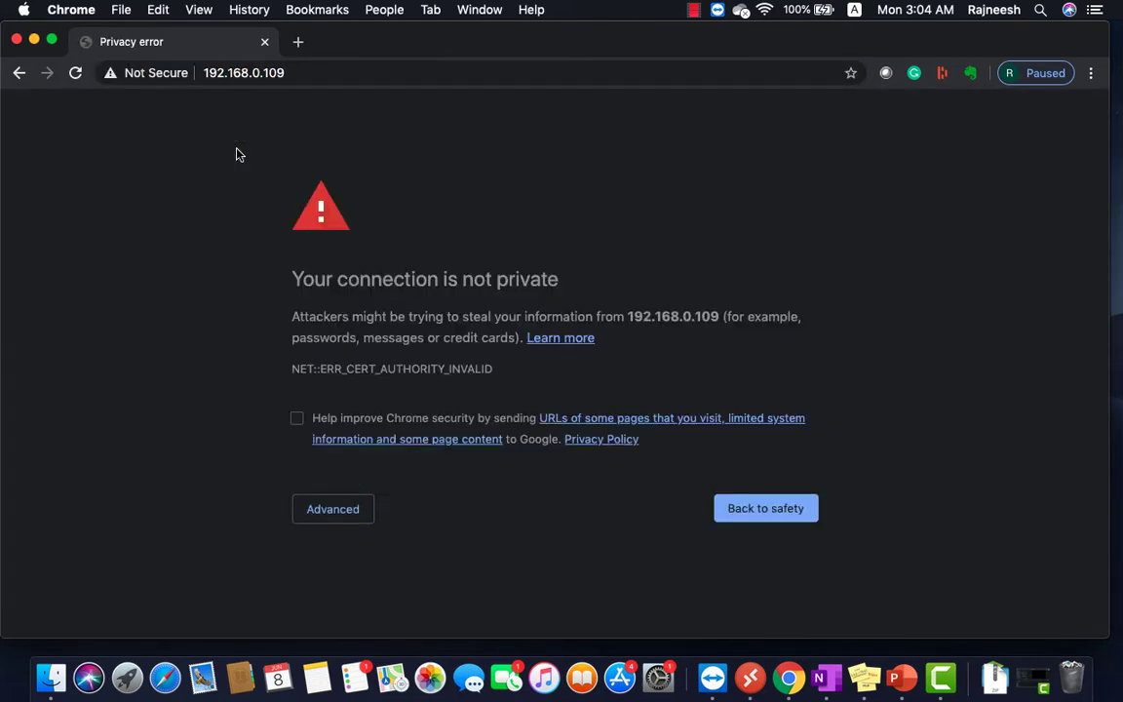
{"action": "left_click", "coordinate": [329, 507]}
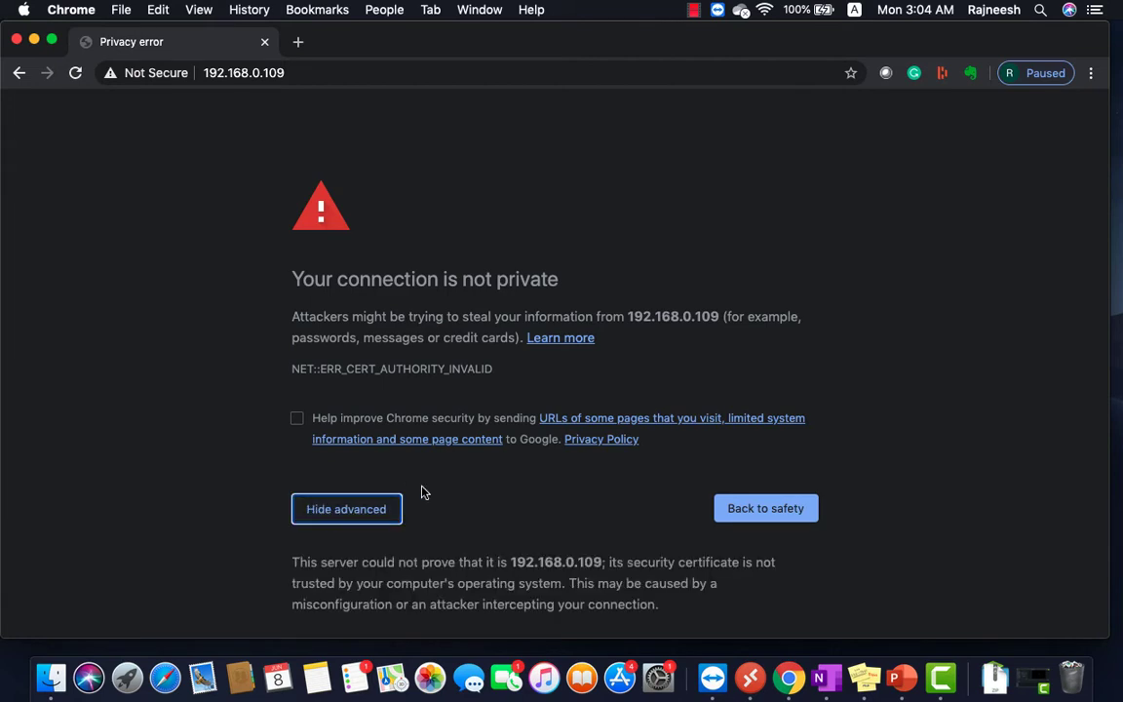
{"action": "scroll", "coordinate": [421, 494], "scroll_direction": "down", "scroll_amount": 2}
{"action": "left_click", "coordinate": [381, 584]}
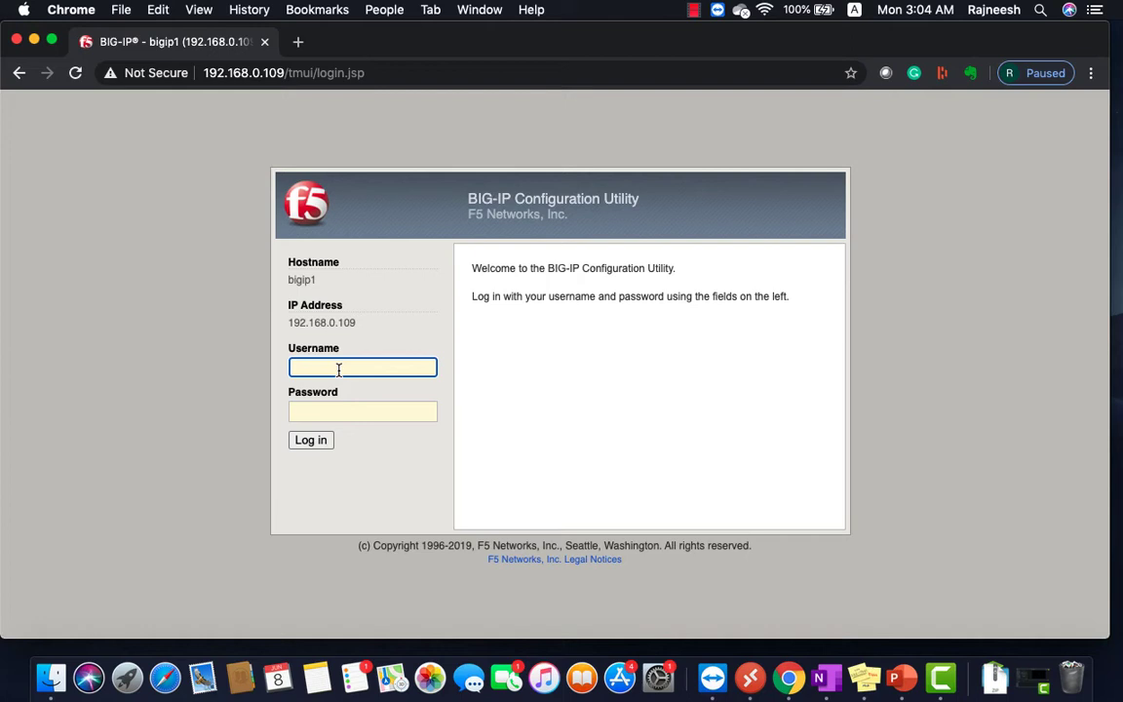
Log in to the Configuration Utility with username admin and its password.
{"action": "type", "text": "admin"}
{"action": "key", "text": "Tab"}
{"action": "type", "text": "••••••••••"}
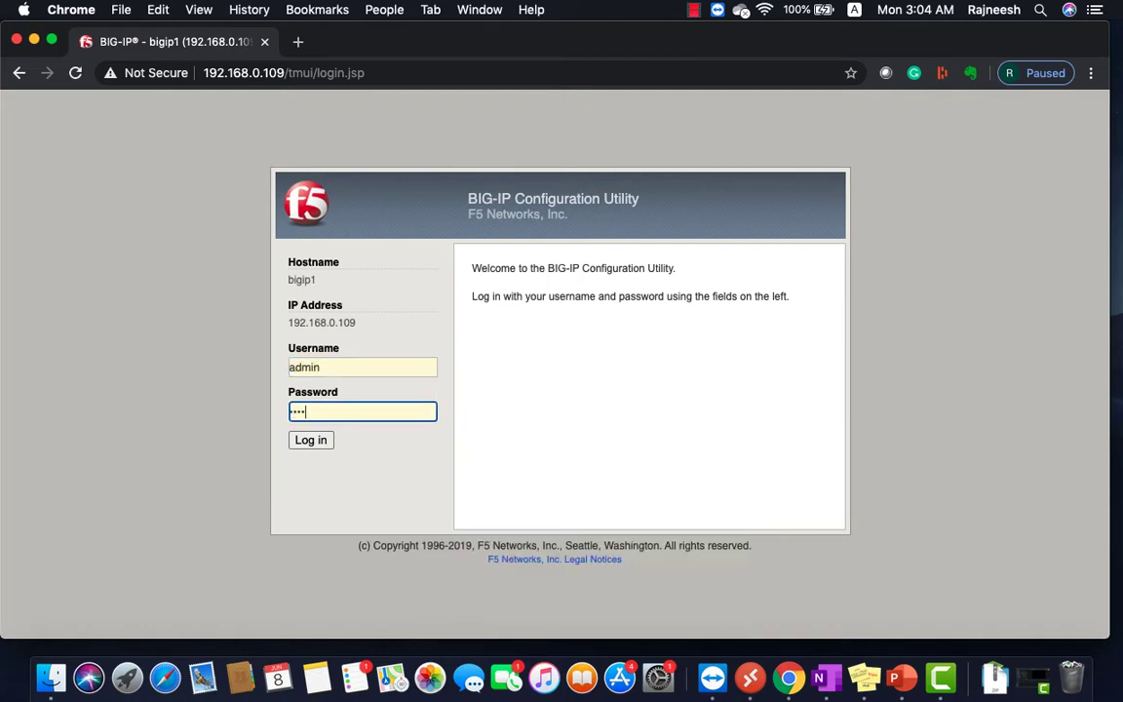
{"action": "key", "text": "Return"}
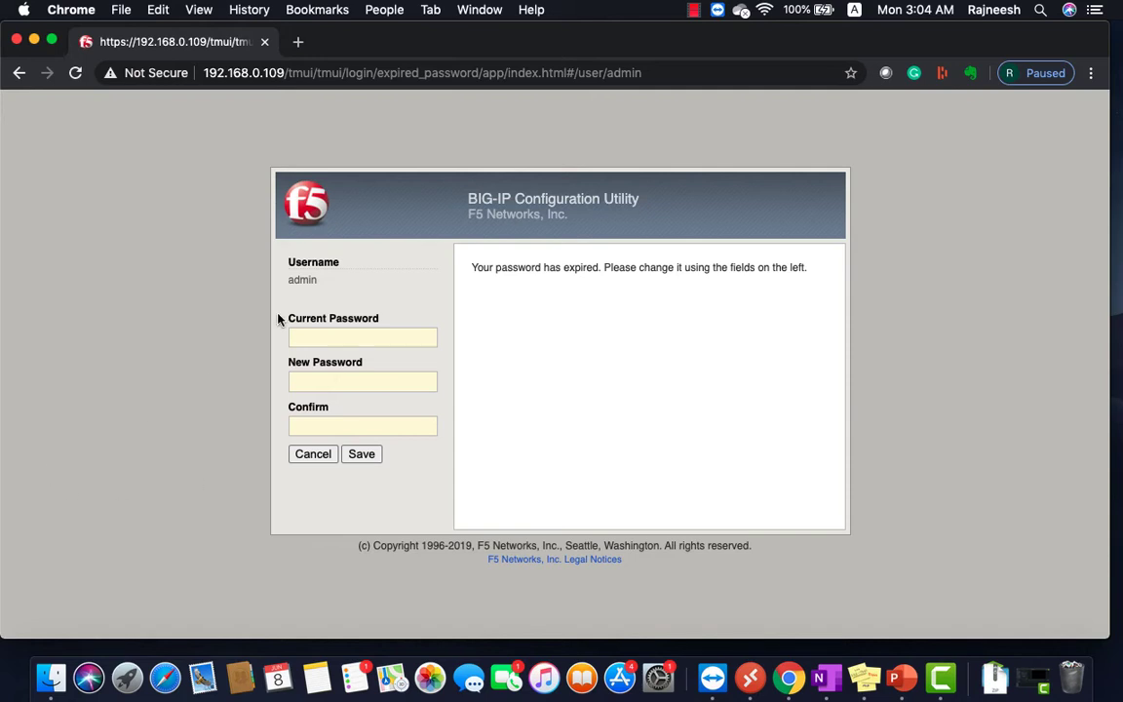
Enter the current admin password in the Current Password field.
{"action": "left_click", "coordinate": [309, 334]}
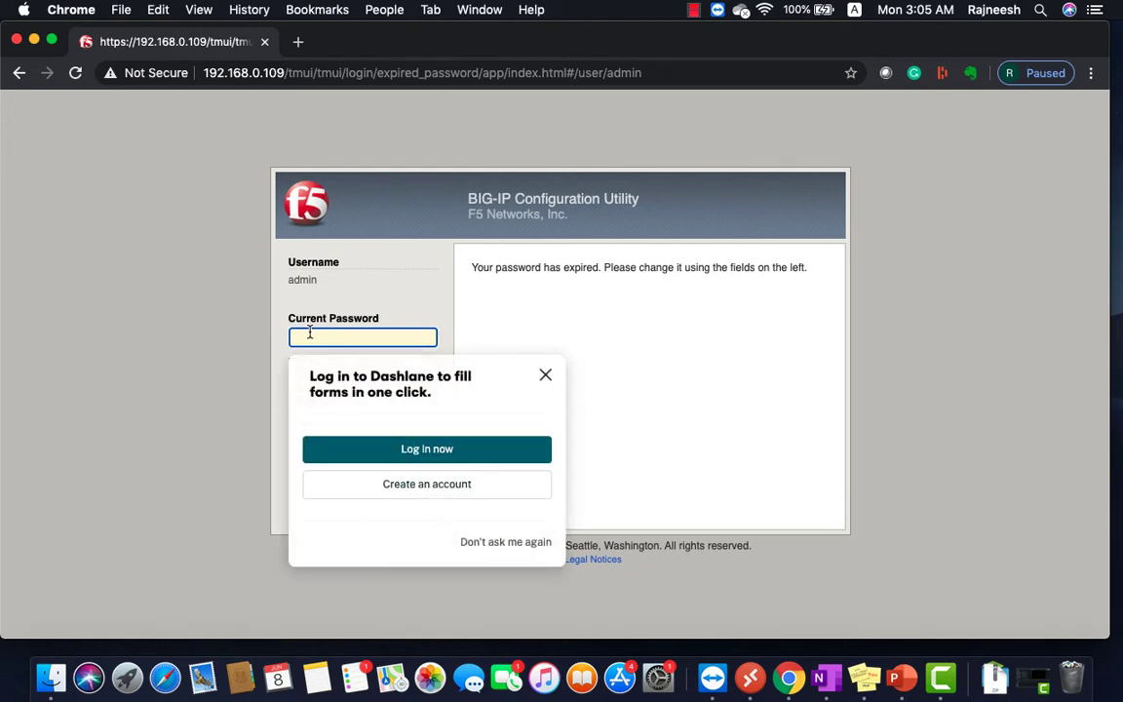
{"action": "left_click", "coordinate": [545, 374]}
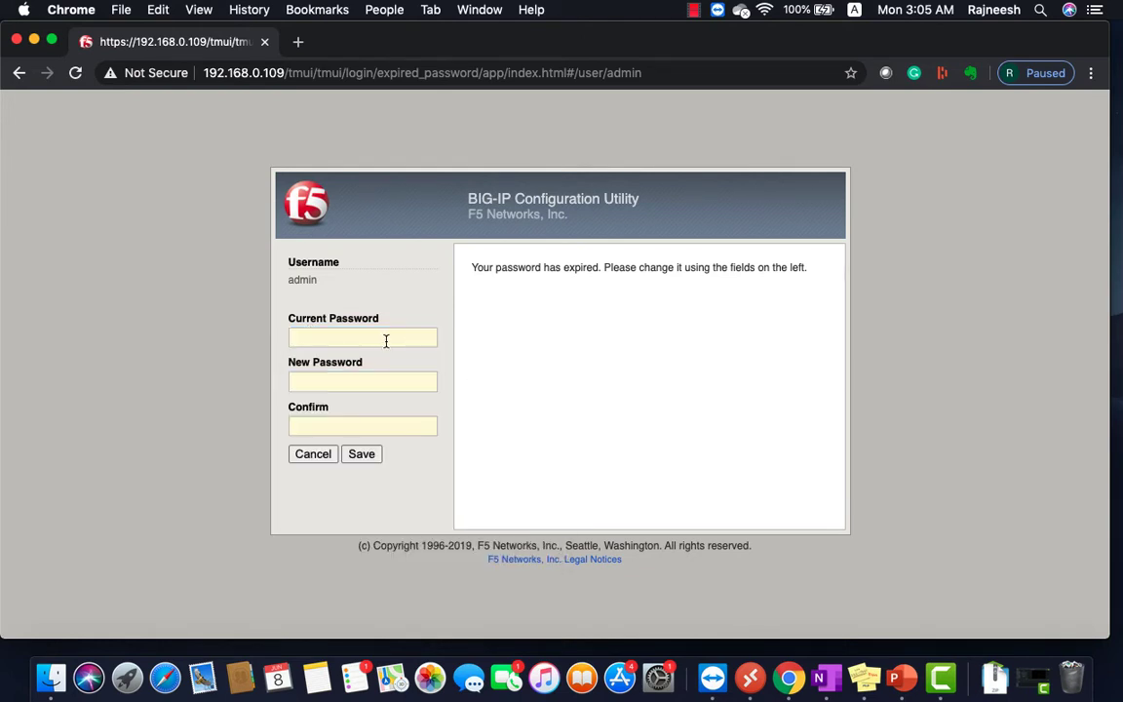
{"action": "left_click", "coordinate": [369, 340]}
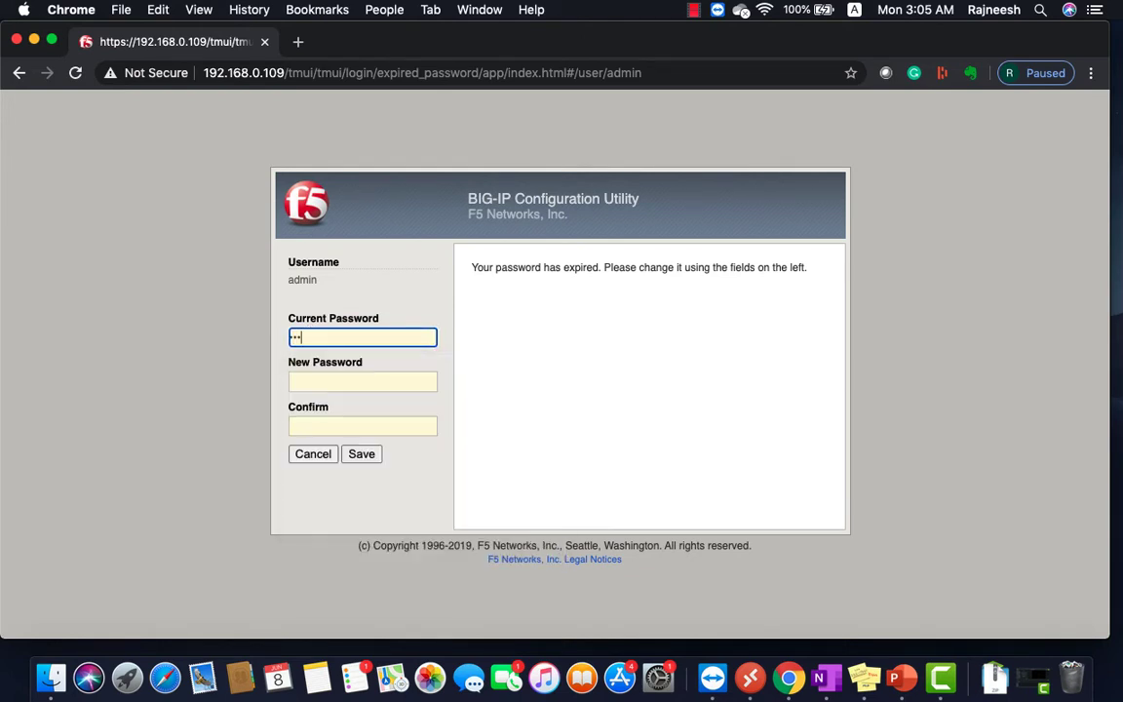
{"action": "key", "text": "BackSpace"}
{"action": "key", "text": "BackSpace"}
{"action": "key", "text": "BackSpace"}
{"action": "key", "text": "BackSpace"}
{"action": "key", "text": "BackSpace"}
Enter and confirm the new admin password and save it.
{"action": "key", "text": "Tab"}
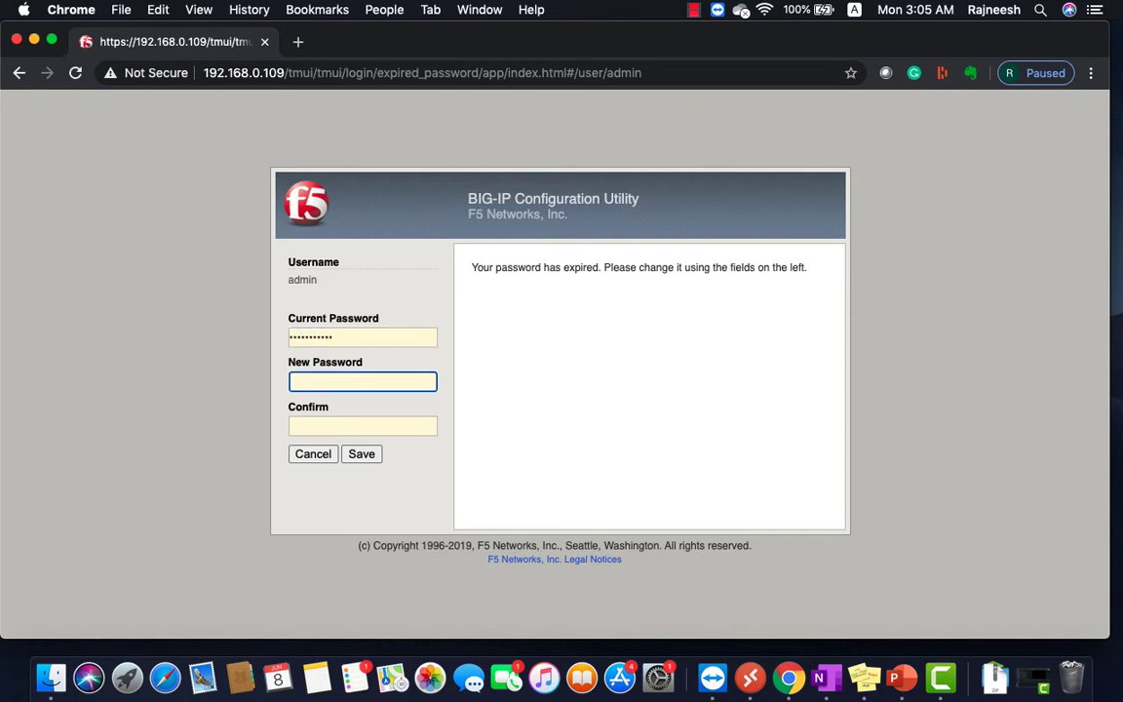
{"action": "type", "text": "adm"}
{"action": "key", "text": "BackSpace"}
{"action": "key", "text": "BackSpace"}
{"action": "key", "text": "BackSpace"}
{"action": "type", "text": "•••••••••••"}
{"action": "key", "text": "Tab"}
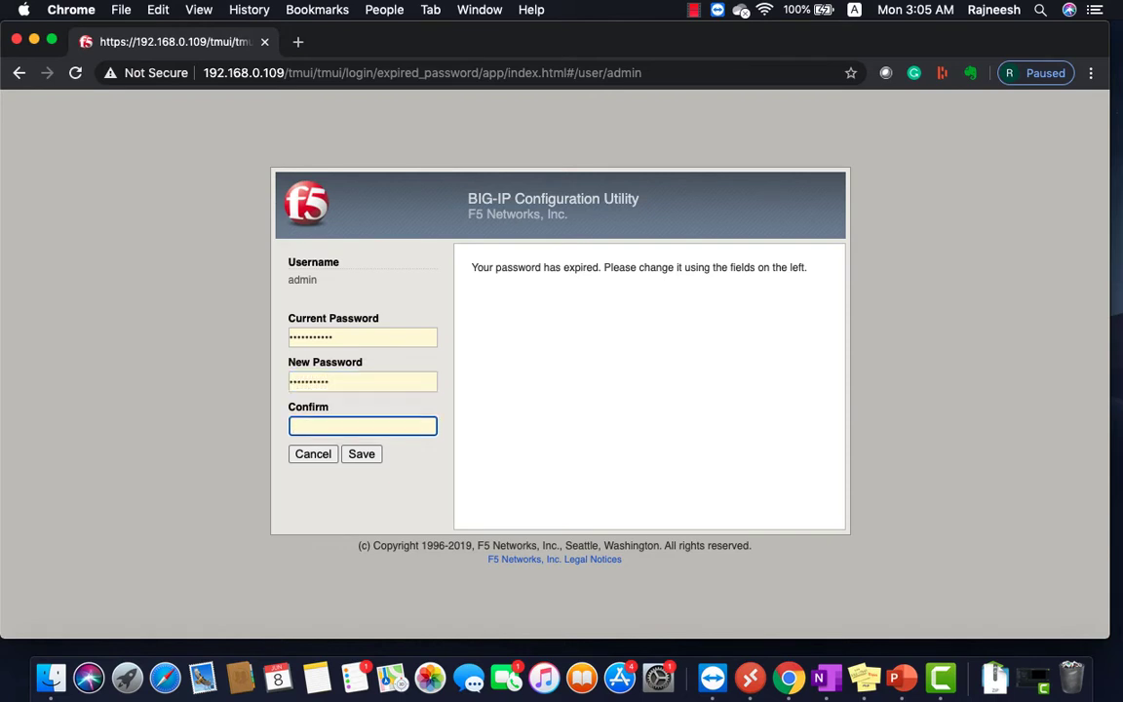
{"action": "type", "text": "•••••••••••"}
{"action": "left_click", "coordinate": [360, 455]}
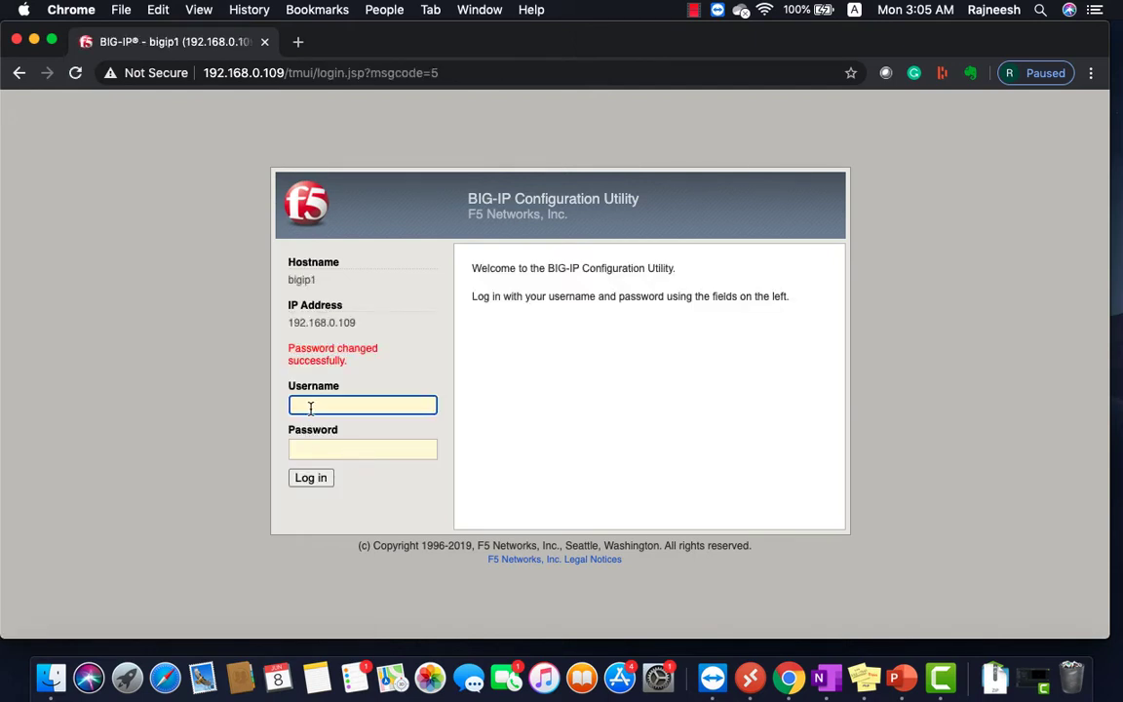
Log back in as admin with the new password and switch to the Setup Utility space.
{"action": "type", "text": "admin"}
{"action": "key", "text": "Tab"}
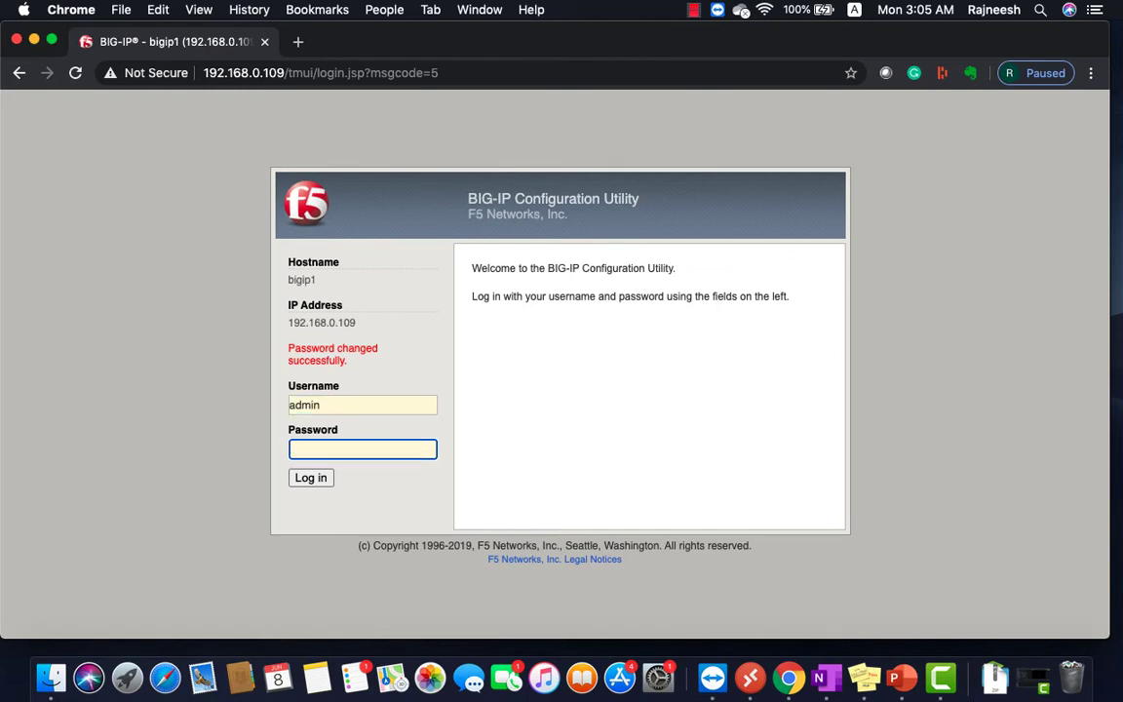
{"action": "type", "text": "•••"}
{"action": "key", "text": "BackSpace"}
{"action": "key", "text": "BackSpace"}
{"action": "key", "text": "BackSpace"}
{"action": "type", "text": "••••••••"}
{"action": "left_click", "coordinate": [299, 478]}
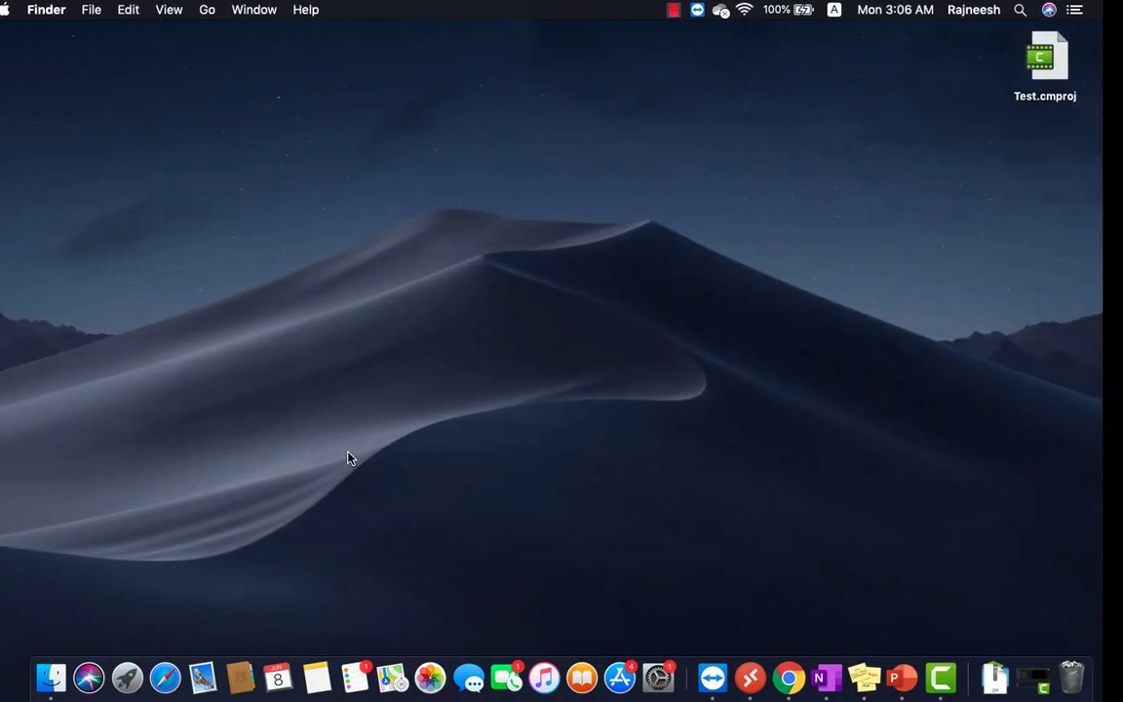
{"action": "key", "text": "ctrl+Left"}
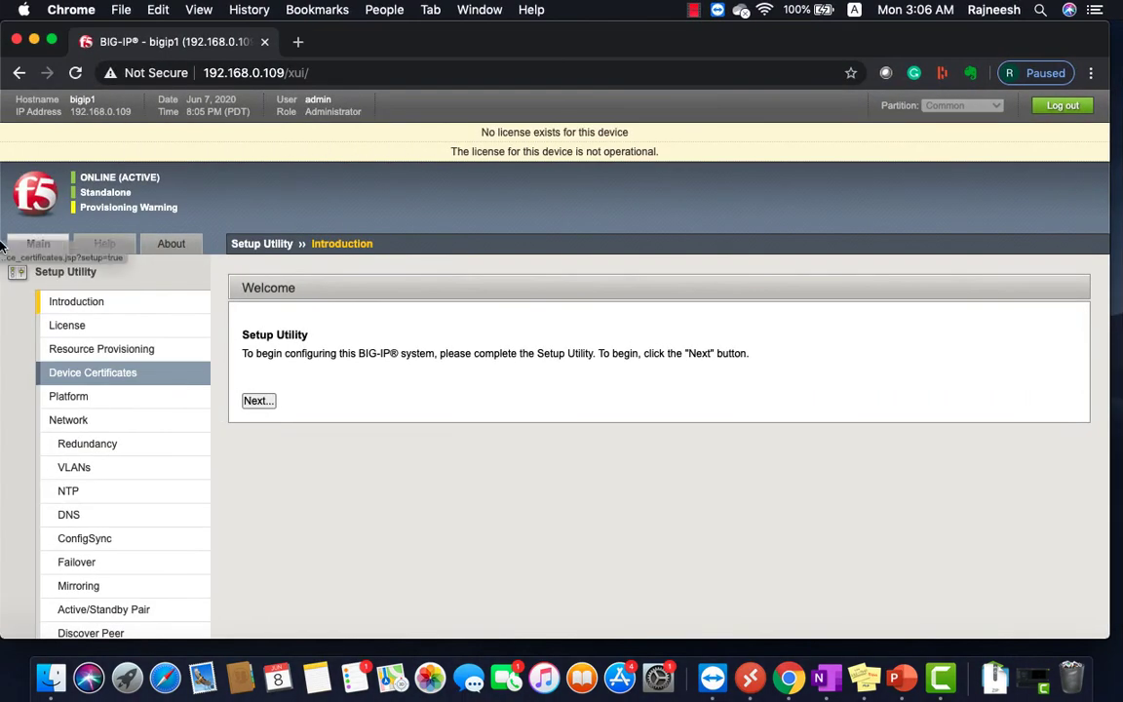
Bring the BIG-IP console full screen and suspend the paged interface listing.
{"action": "key", "text": "ctrl+Left"}
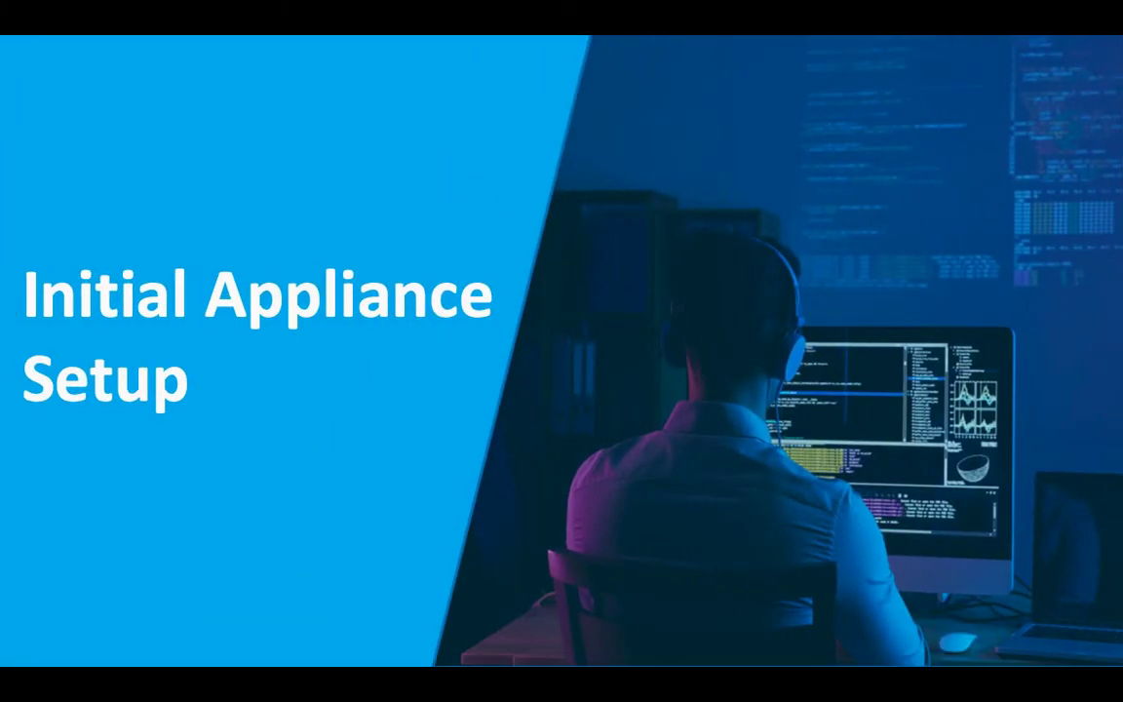
{"action": "key", "text": "ctrl+Right"}
{"action": "left_click_drag", "start_coordinate": [447, 45], "coordinate": [576, 252]}
{"action": "left_click", "coordinate": [570, 177]}
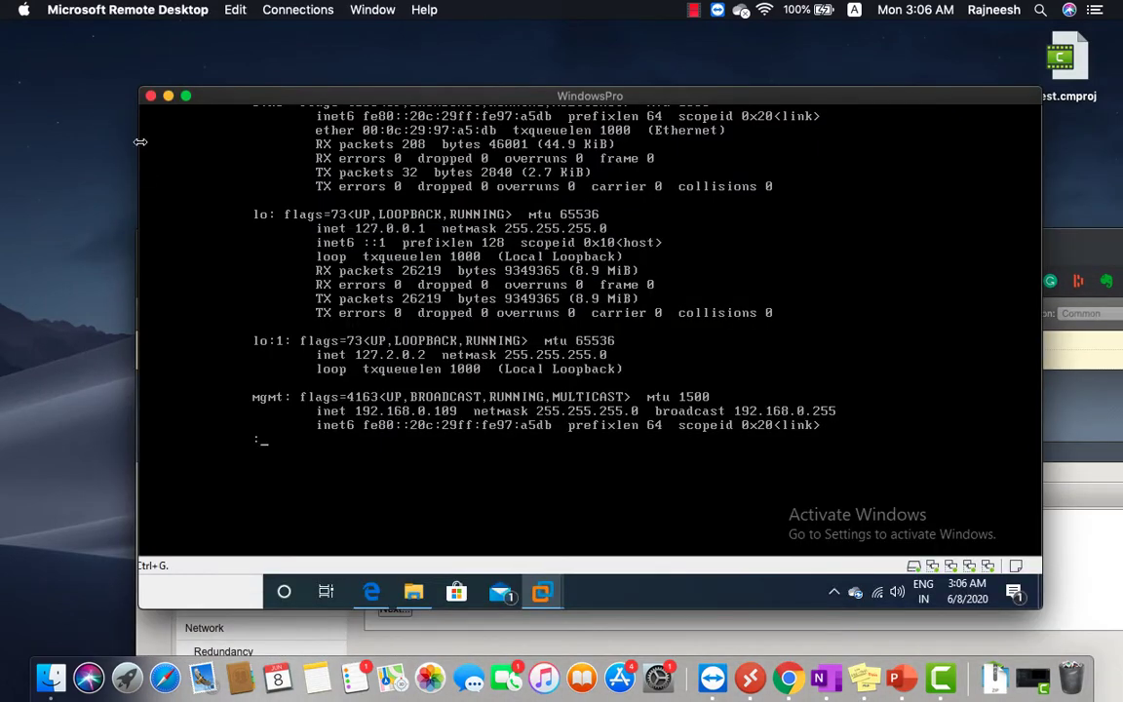
{"action": "left_click", "coordinate": [185, 95]}
{"action": "left_click", "coordinate": [481, 305]}
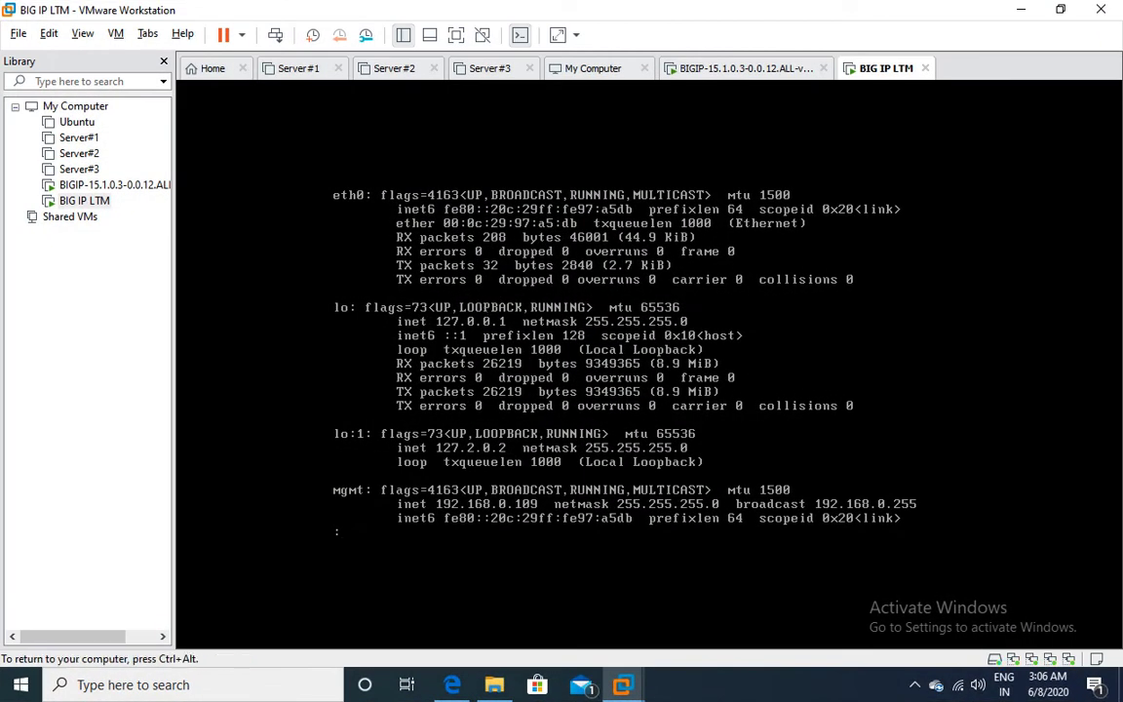
{"action": "key", "text": "Down"}
{"action": "key", "text": "Down"}
{"action": "key", "text": "Down"}
{"action": "key", "text": "Down"}
{"action": "key", "text": "ctrl+z"}
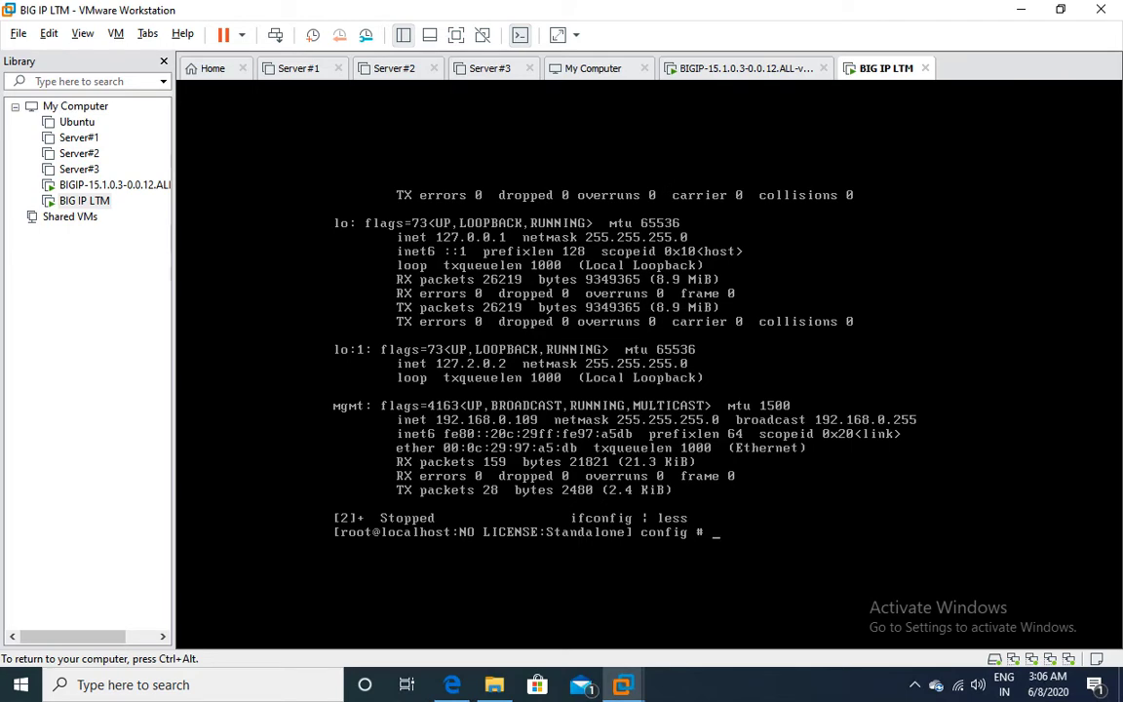
{"action": "key", "text": "Return"}
{"action": "key", "text": "Return"}
{"action": "key", "text": "Return"}
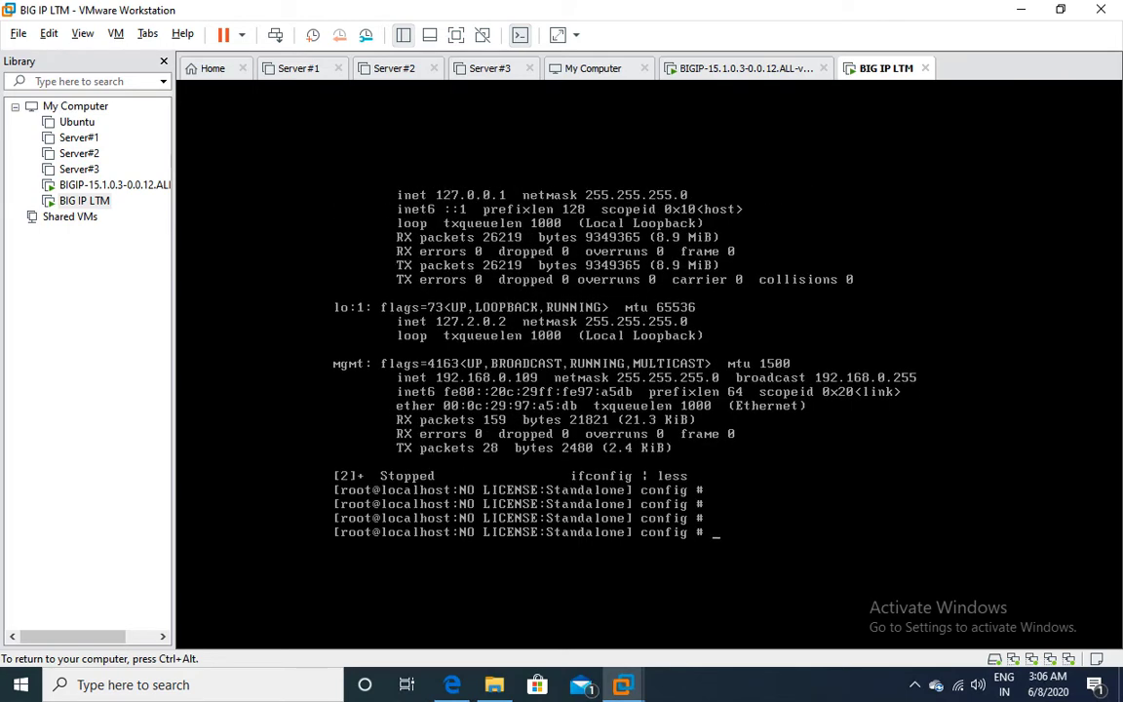
Start tmsh and run save sys config to write the running configuration.
{"action": "type", "text": "tmsh"}
{"action": "key", "text": "Return"}
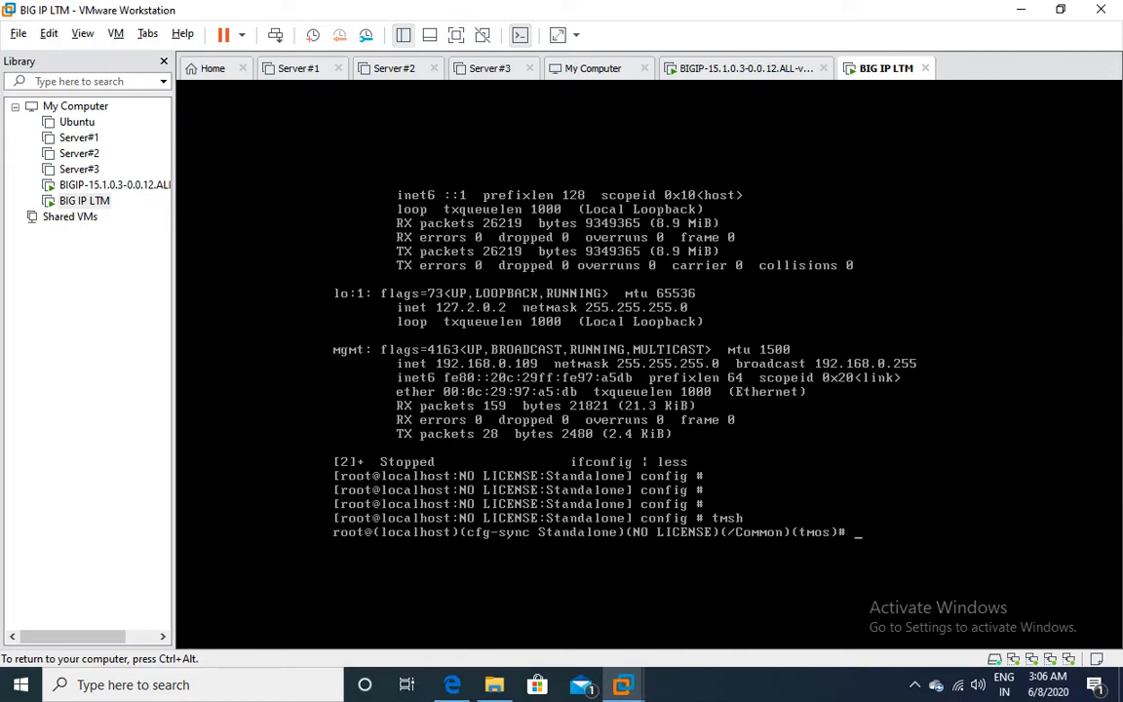
{"action": "type", "text": "modify auth user"}
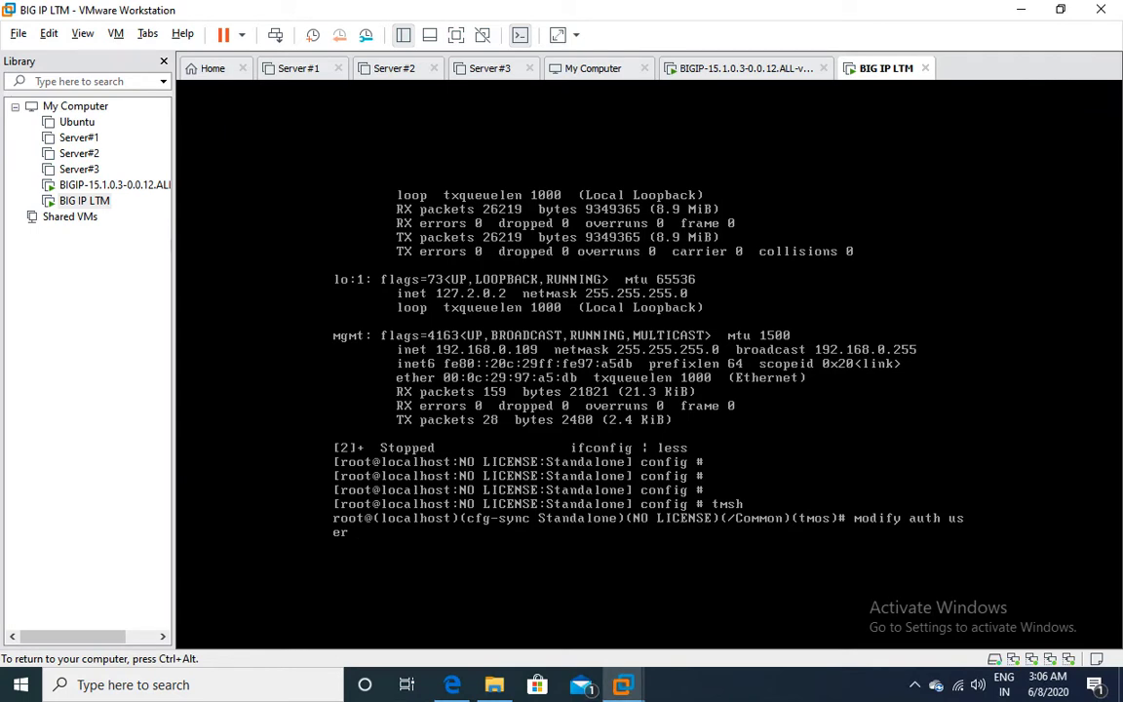
{"action": "type", "text": " admin prompt-for-password"}
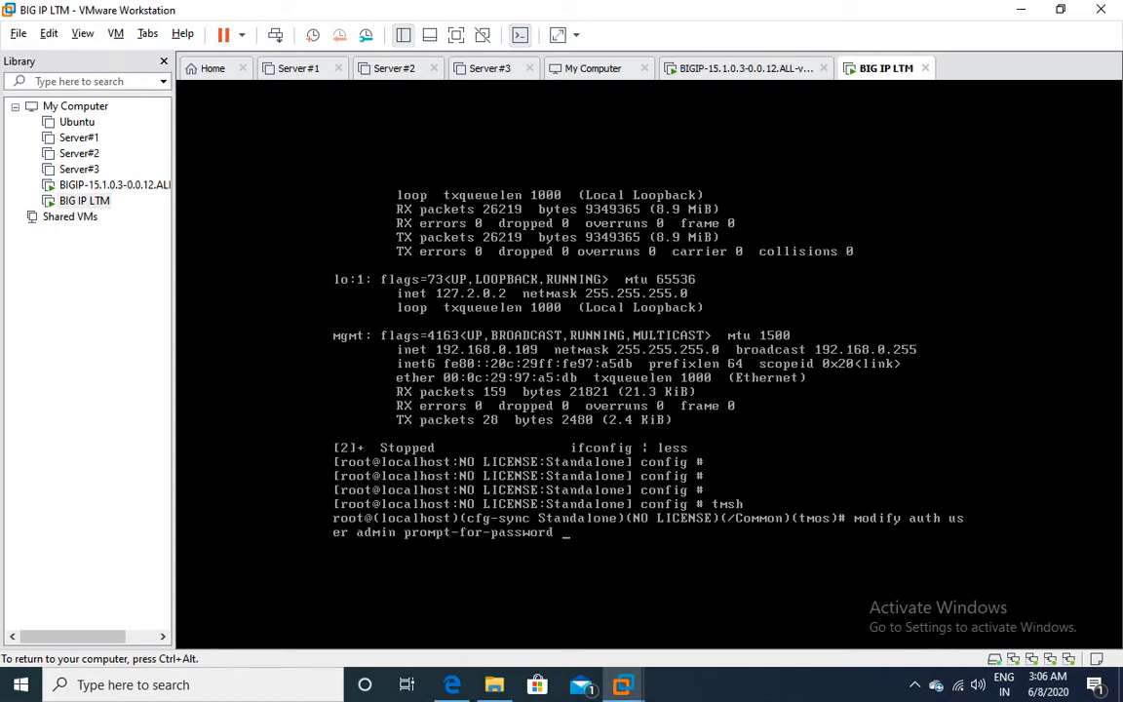
{"action": "key", "text": "BackSpace"}
{"action": "key", "text": "BackSpace"}
{"action": "key", "text": "BackSpace"}
{"action": "key", "text": "BackSpace"}
{"action": "key", "text": "BackSpace"}
{"action": "key", "text": "BackSpace"}
{"action": "key", "text": "BackSpace"}
{"action": "key", "text": "BackSpace"}
{"action": "key", "text": "BackSpace"}
{"action": "key", "text": "BackSpace"}
{"action": "key", "text": "BackSpace"}
{"action": "key", "text": "BackSpace"}
{"action": "key", "text": "BackSpace"}
{"action": "key", "text": "BackSpace"}
{"action": "key", "text": "BackSpace"}
{"action": "key", "text": "BackSpace"}
{"action": "key", "text": "BackSpace"}
{"action": "key", "text": "BackSpace"}
{"action": "key", "text": "BackSpace"}
{"action": "key", "text": "BackSpace"}
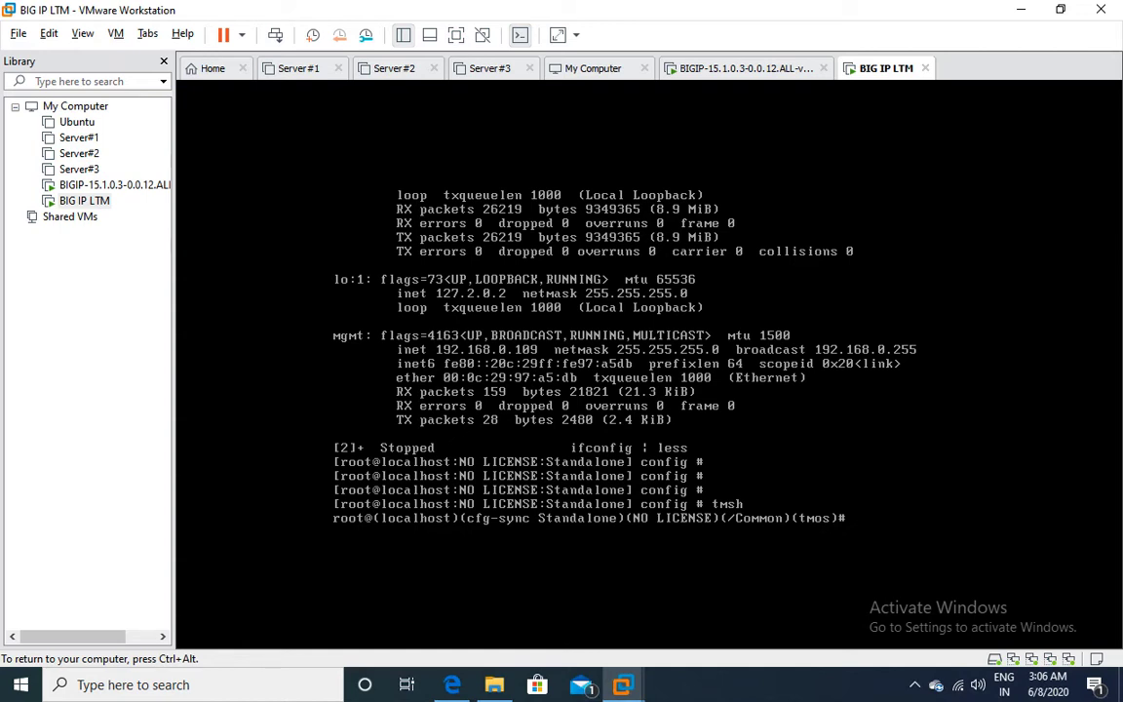
{"action": "type", "text": "save sys config"}
{"action": "key", "text": "Return"}
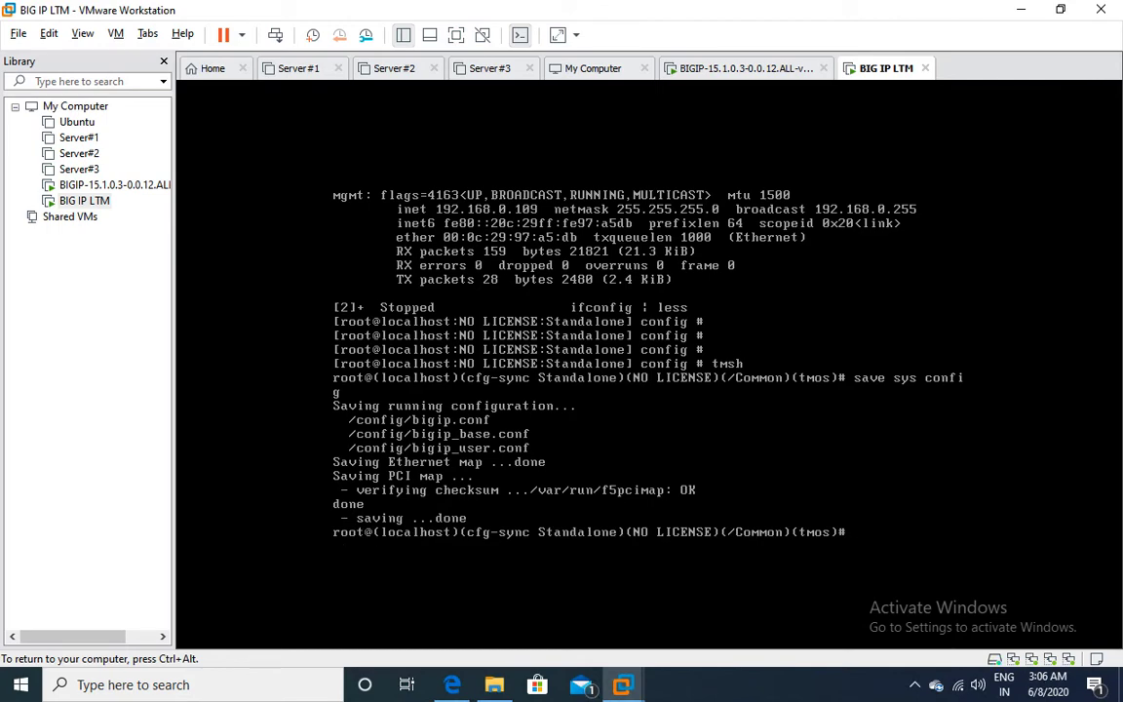
{"action": "key", "text": "ctrl+Right"}
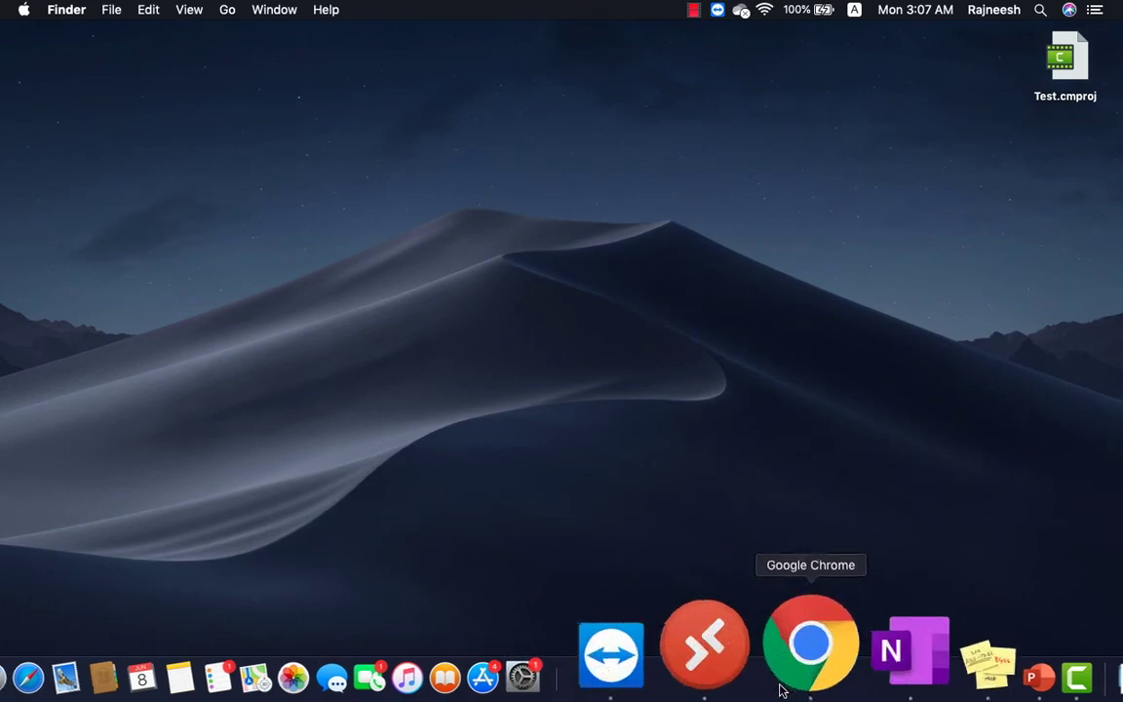
Bring the BIG-IP Chrome window full screen, advance to License, and choose Activate.
{"action": "right_click", "coordinate": [795, 639]}
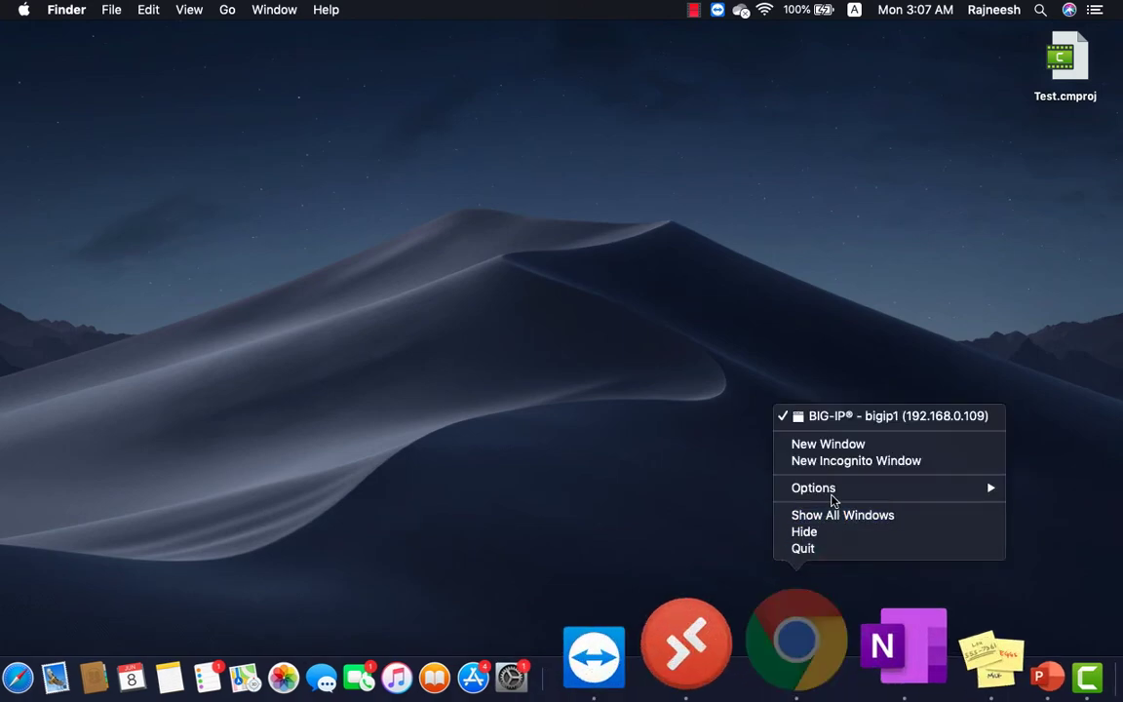
{"action": "left_click", "coordinate": [854, 416]}
{"action": "left_click_drag", "start_coordinate": [539, 244], "coordinate": [420, 43]}
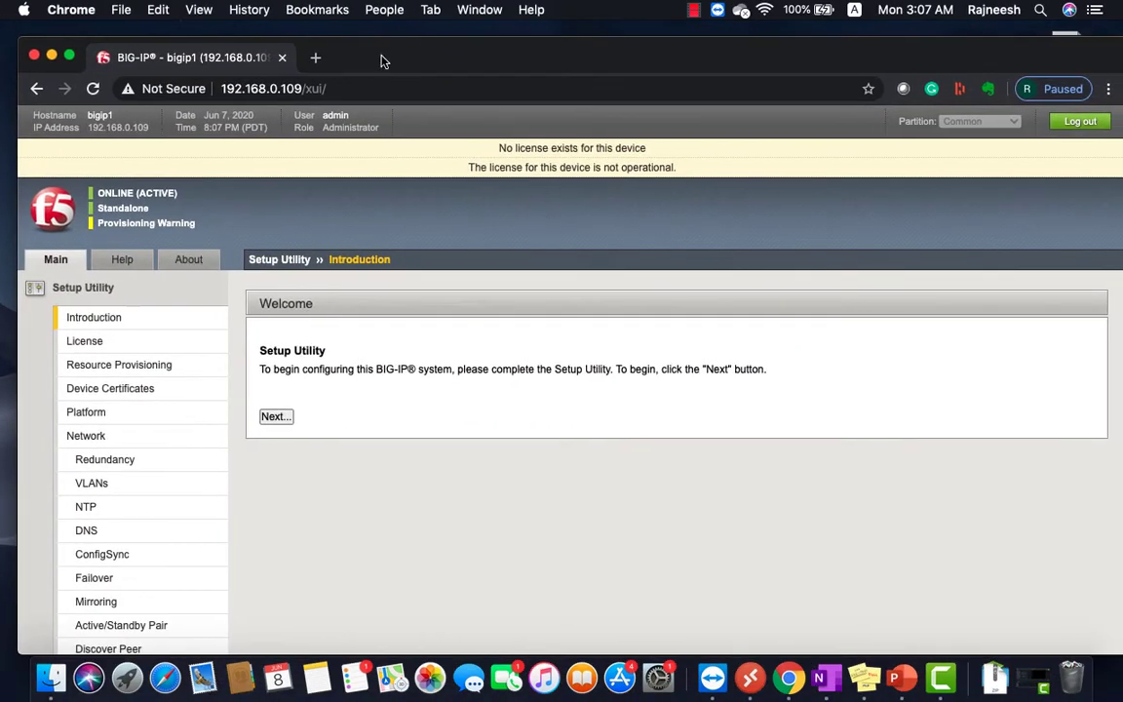
{"action": "left_click", "coordinate": [71, 55]}
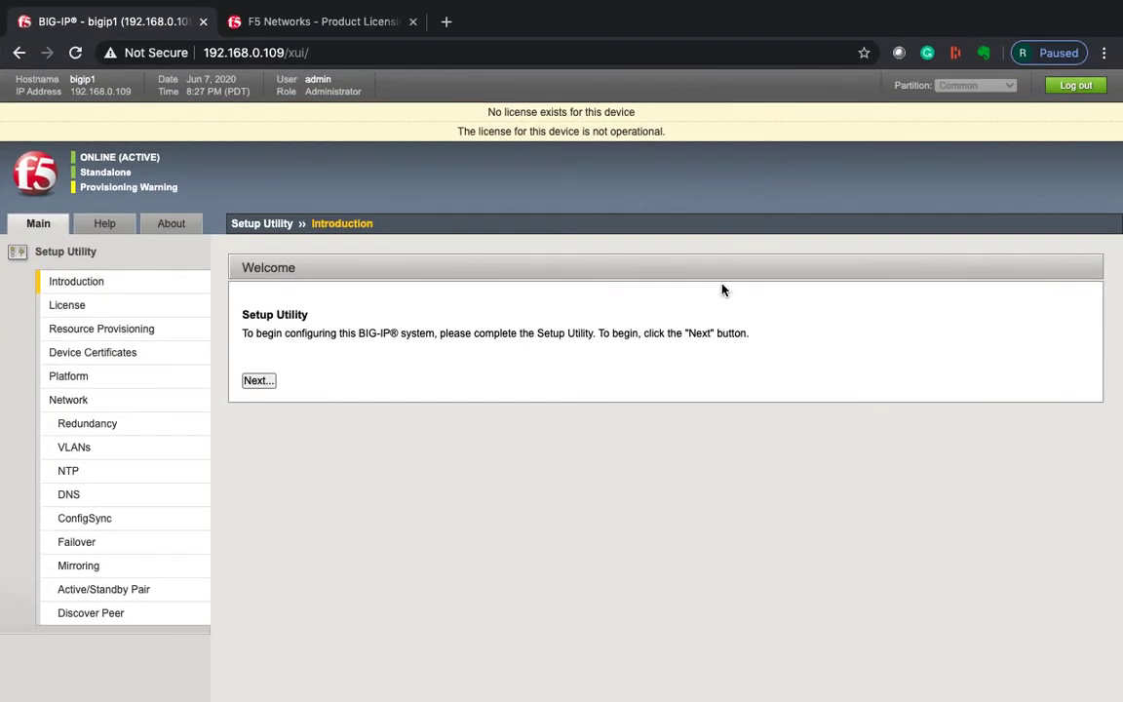
{"action": "left_click", "coordinate": [257, 381]}
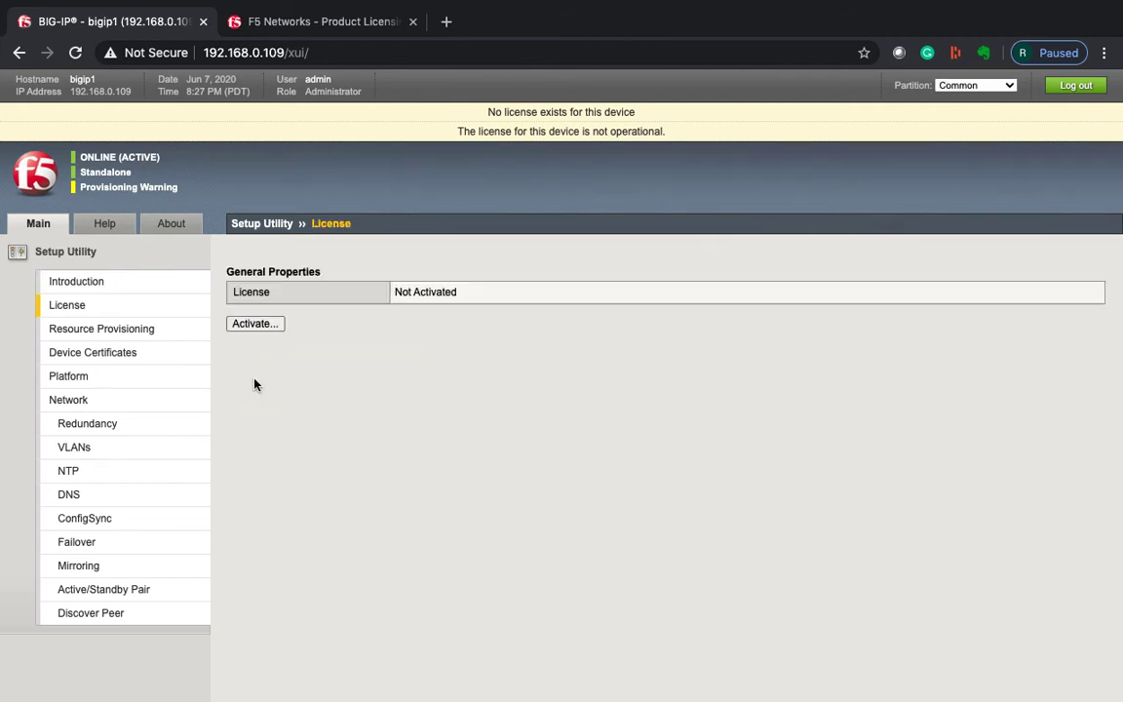
{"action": "left_click", "coordinate": [261, 325]}
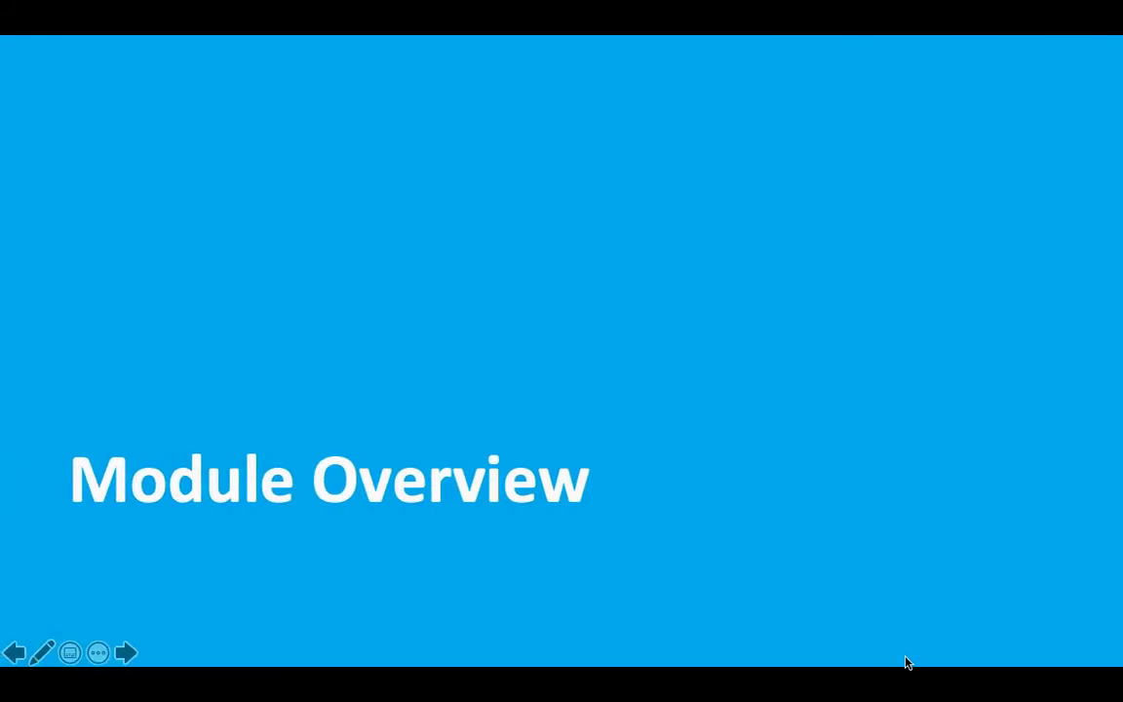
Copy the registration key from the sticky note into the Base Registration Key field.
{"action": "key", "text": "Escape"}
{"action": "left_click", "coordinate": [840, 634]}
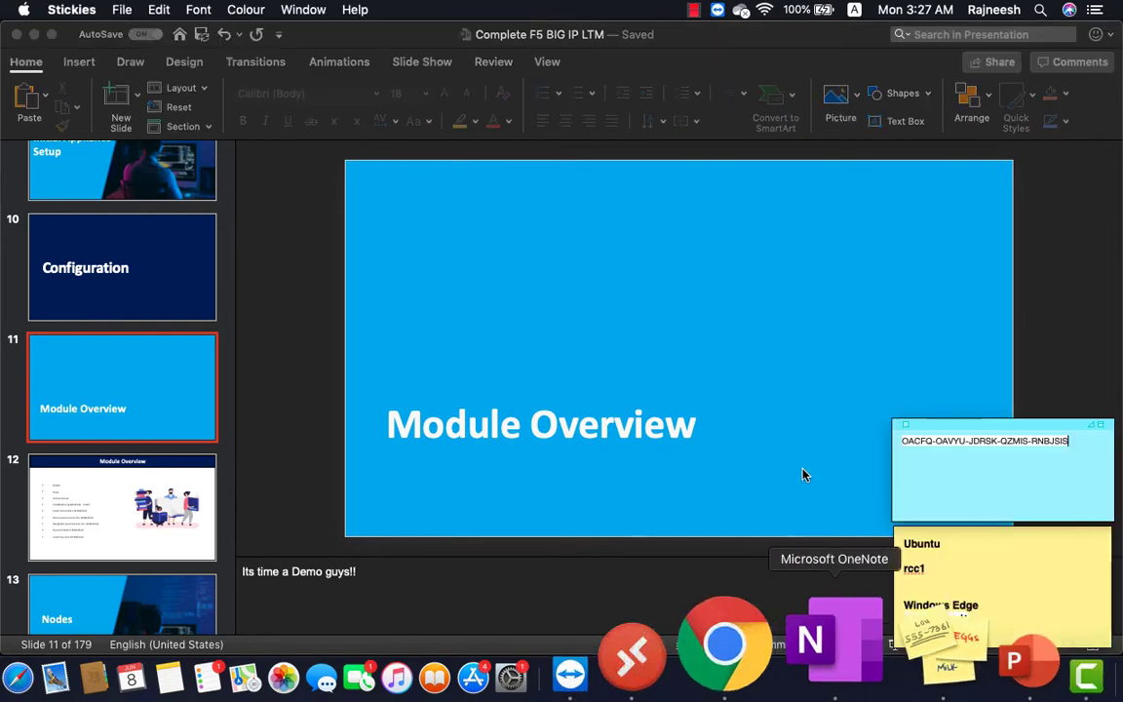
{"action": "triple_click", "coordinate": [943, 440]}
{"action": "key", "text": "cmd+c"}
{"action": "key", "text": "ctrl+Right"}
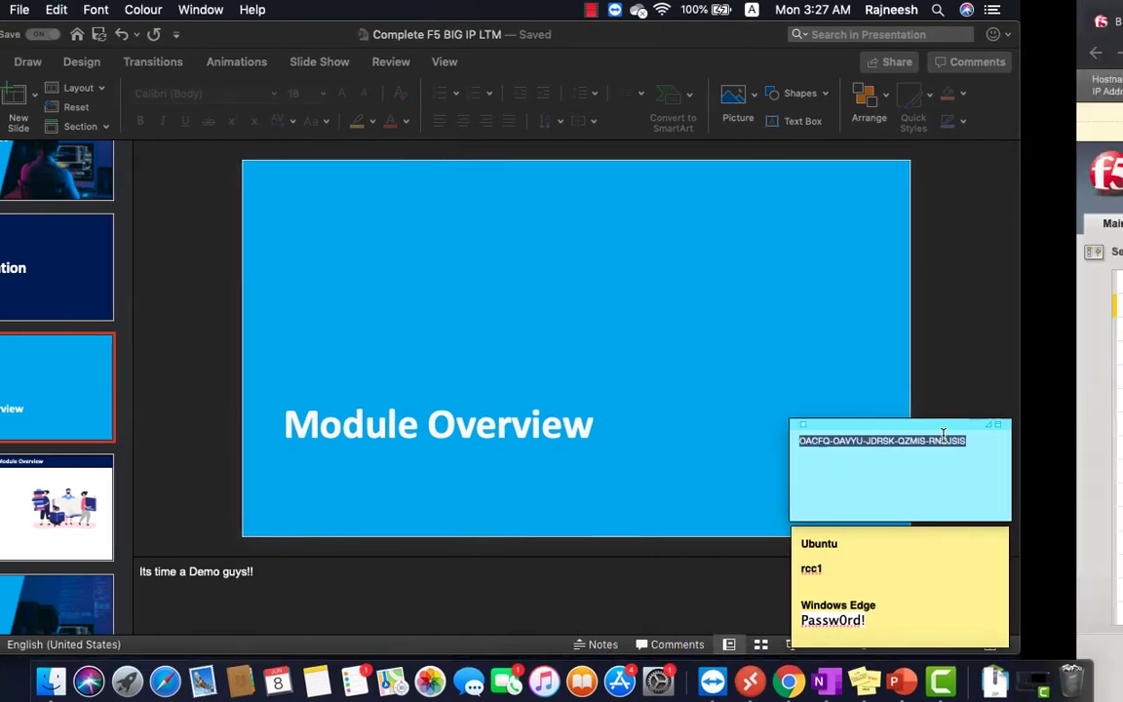
{"action": "left_click", "coordinate": [446, 294]}
{"action": "key", "text": "super+v"}
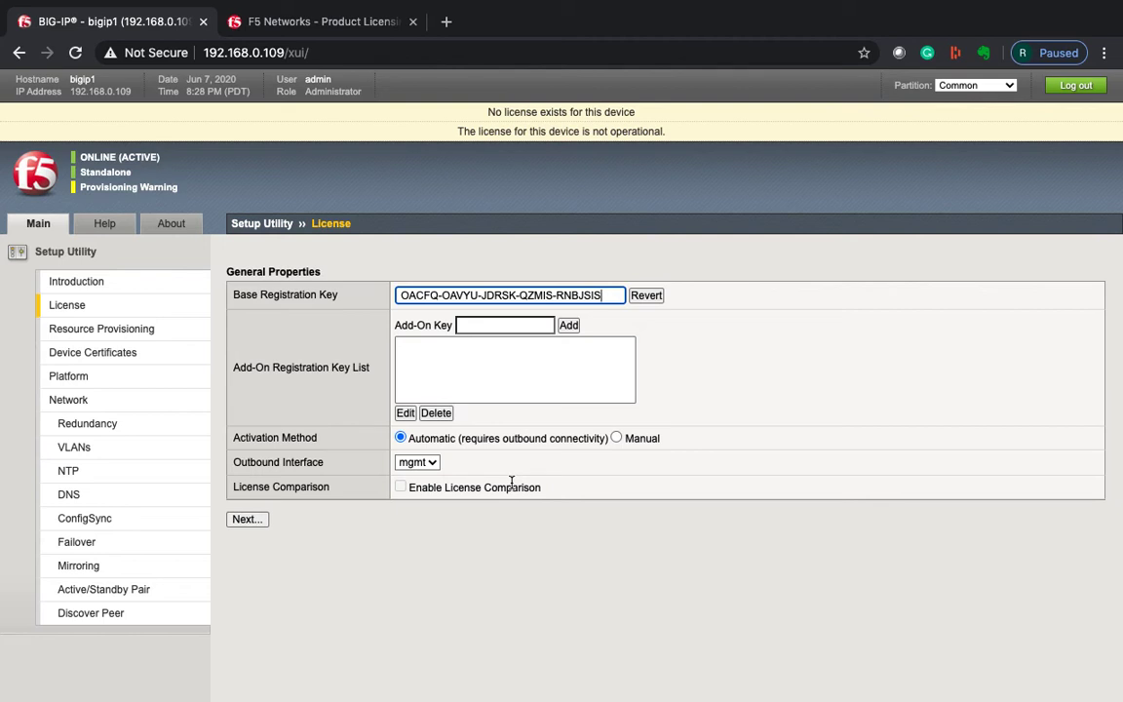
Choose Manual activation, generate and copy the device dossier, and close the old licensing tab.
{"action": "left_click", "coordinate": [616, 438]}
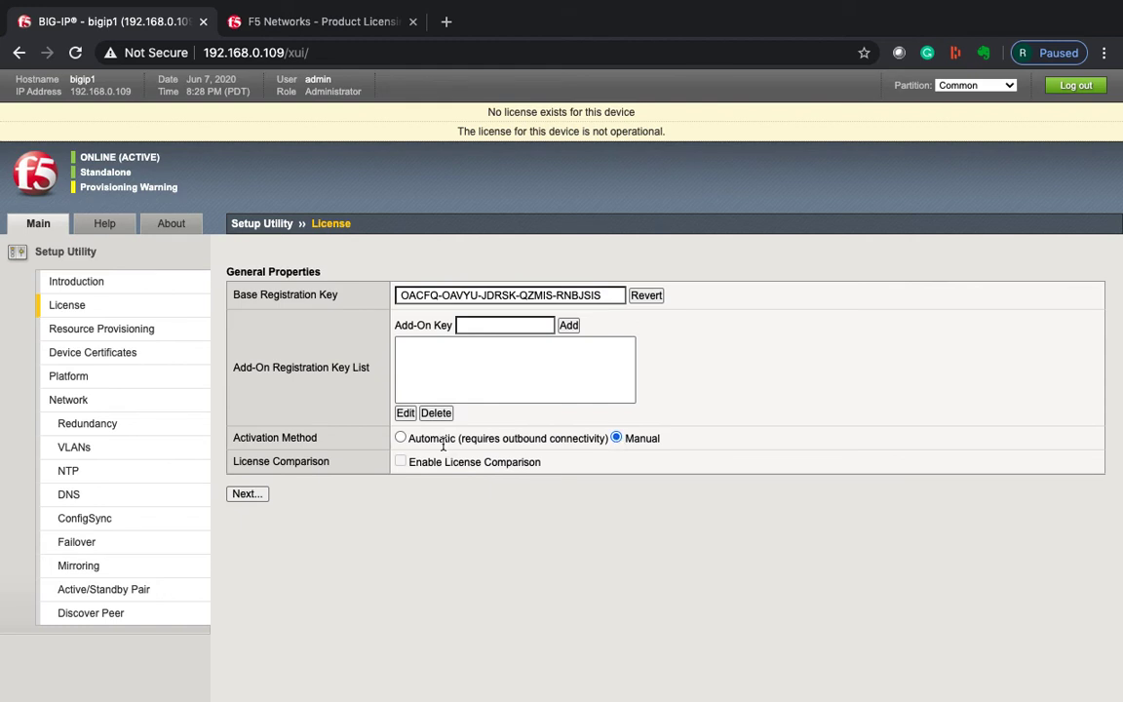
{"action": "left_click", "coordinate": [401, 438]}
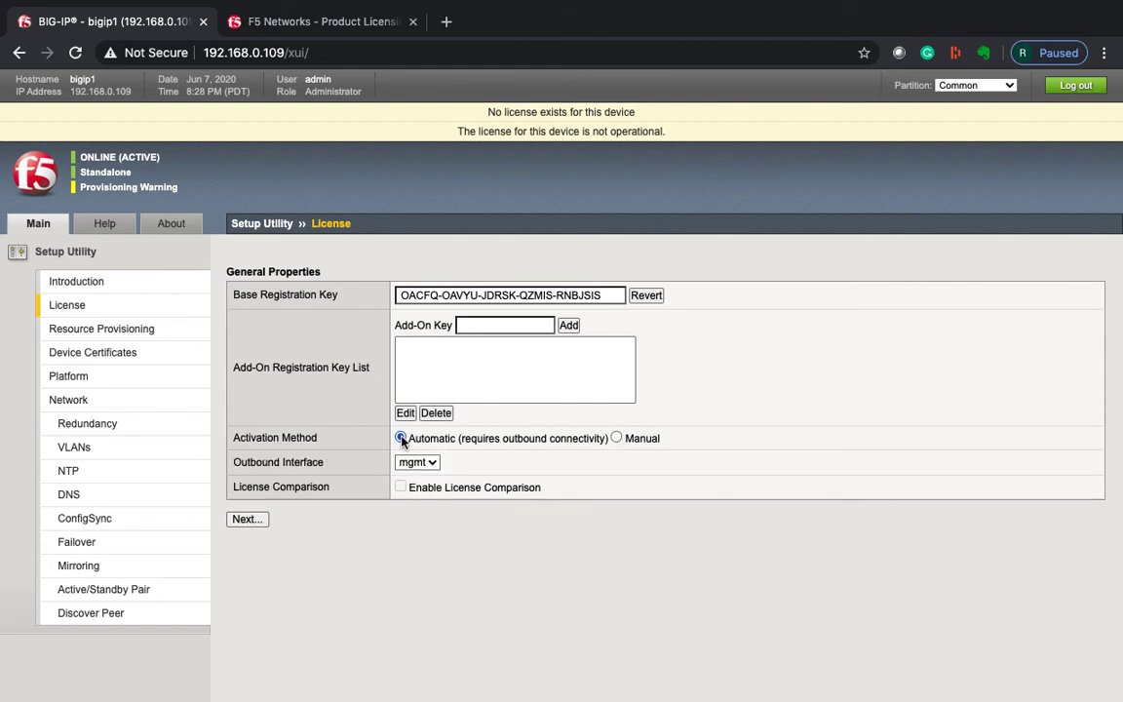
{"action": "left_click", "coordinate": [616, 439]}
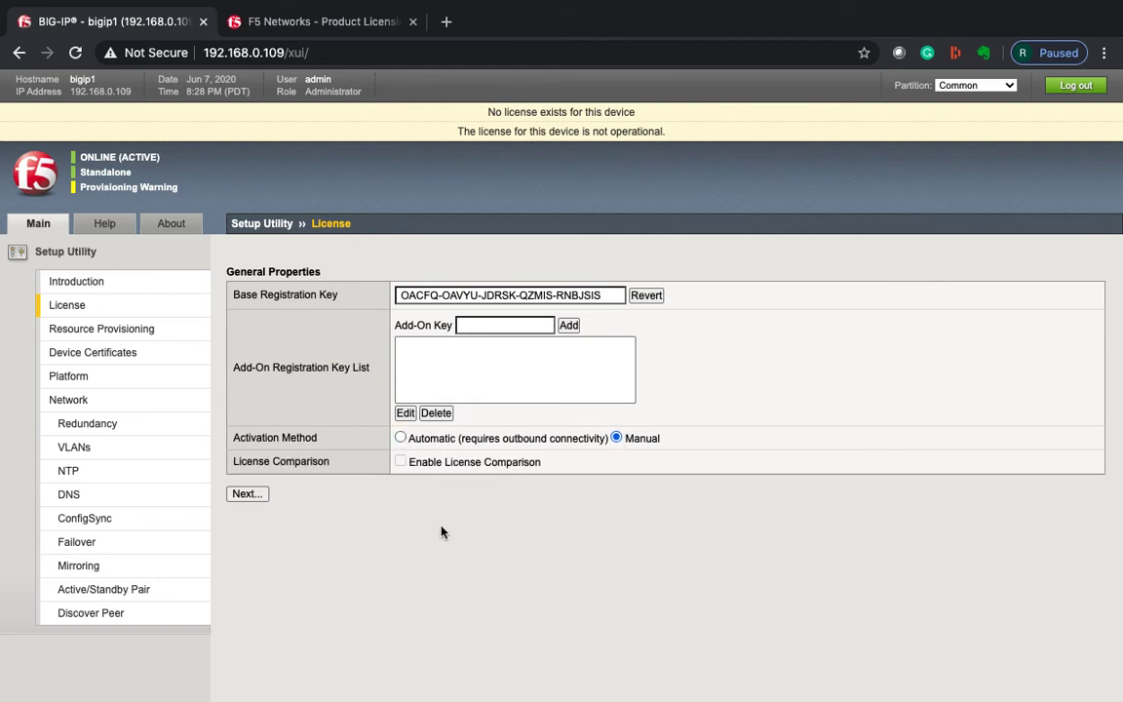
{"action": "left_click", "coordinate": [238, 495]}
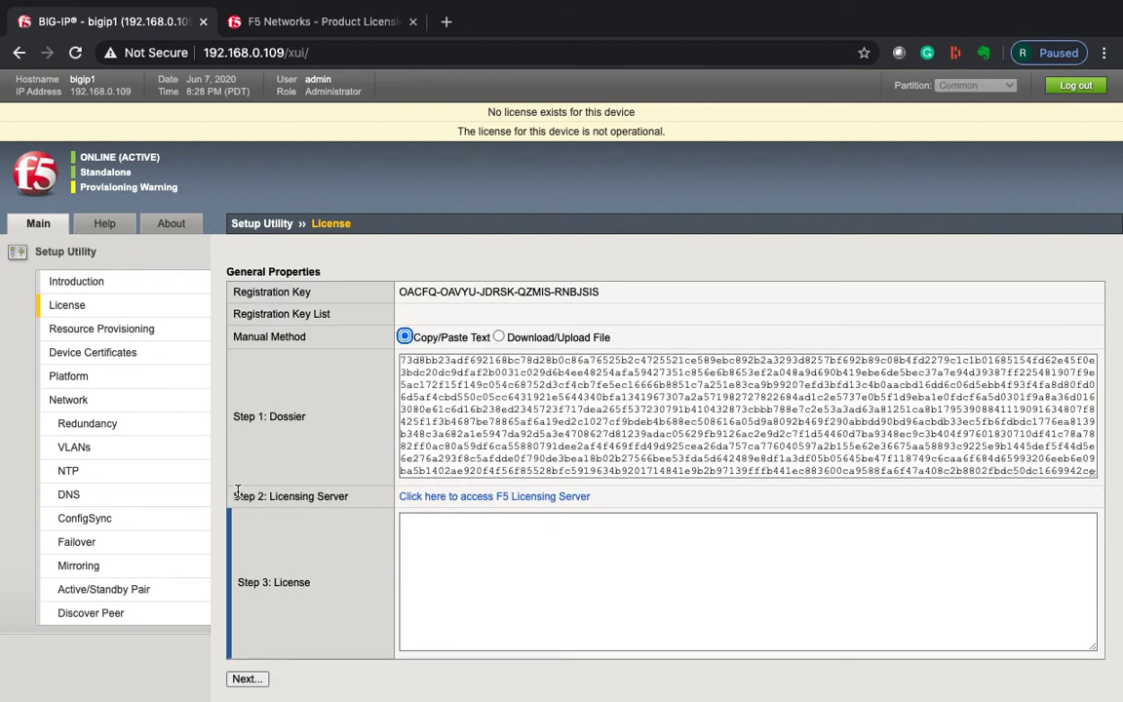
{"action": "triple_click", "coordinate": [517, 433]}
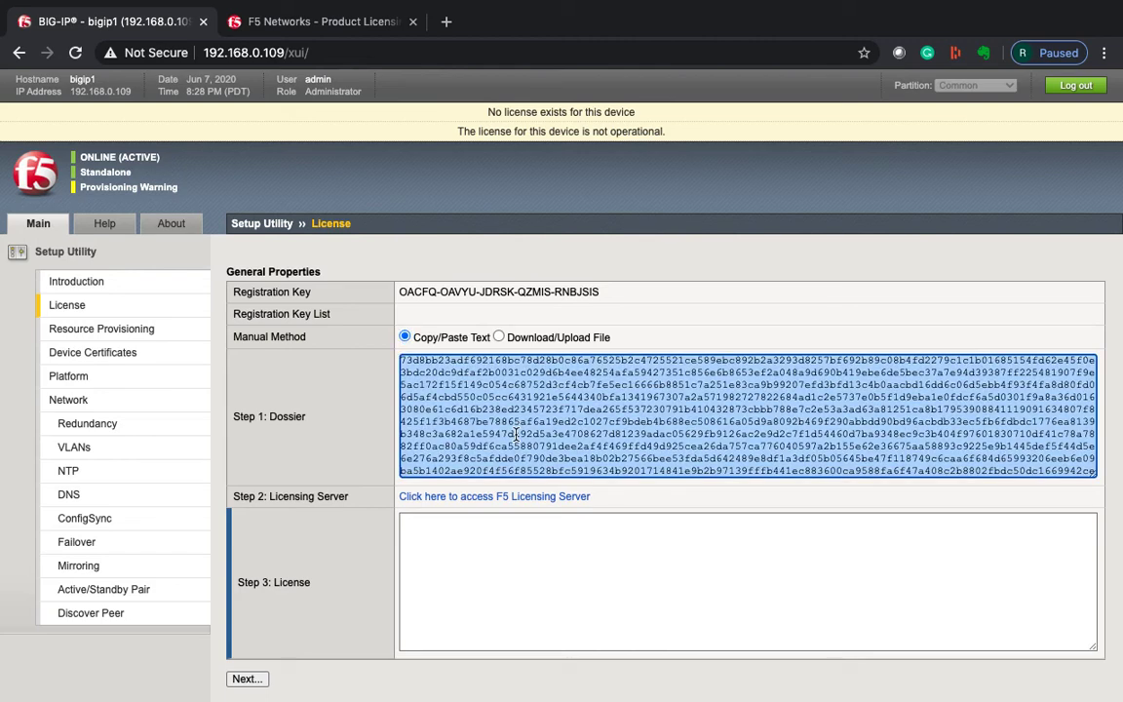
{"action": "left_click", "coordinate": [412, 21]}
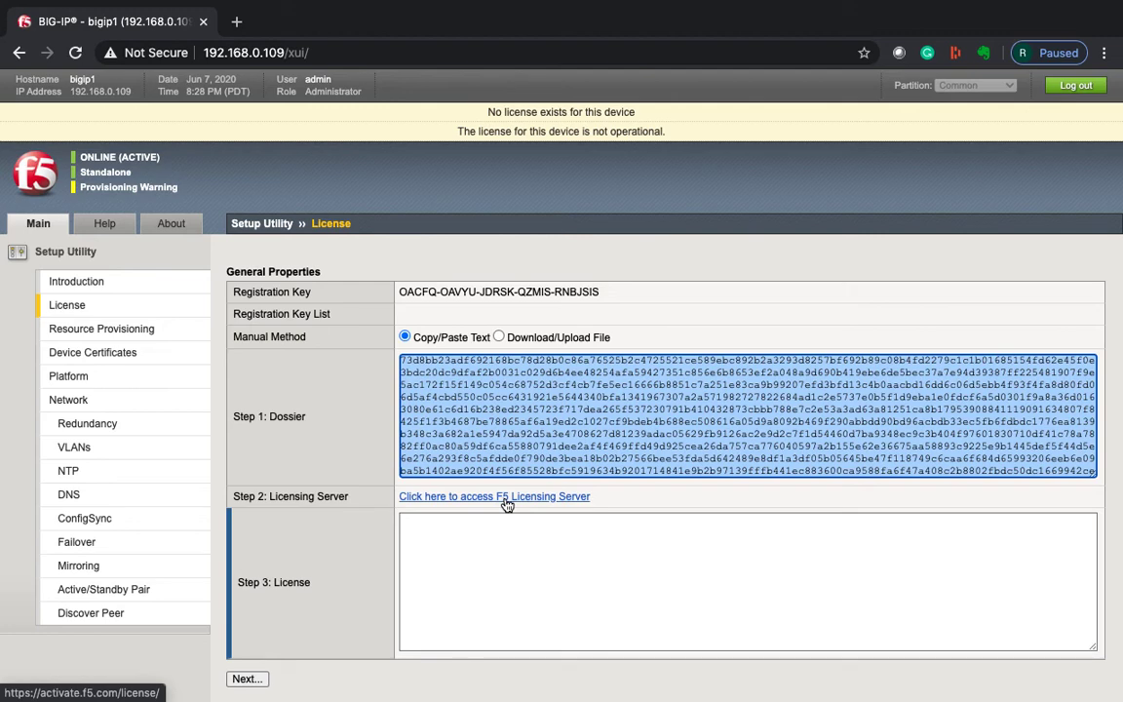
Go to activate.f5.com and open the product registration key activation page.
{"action": "left_click", "coordinate": [236, 21]}
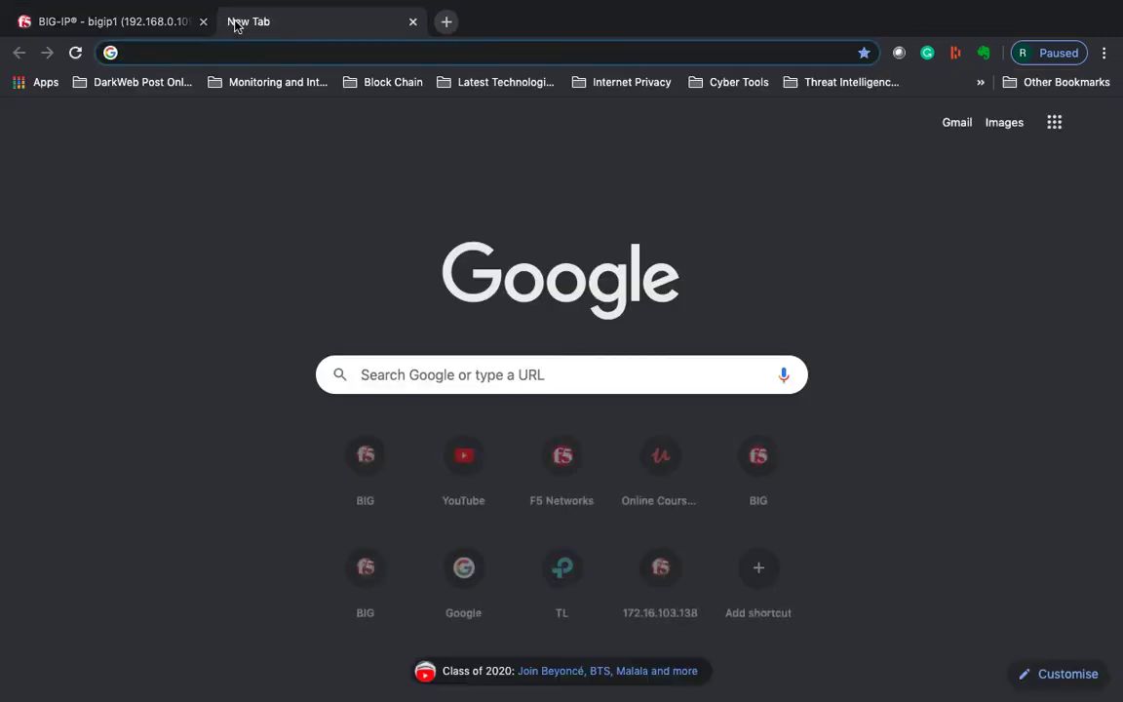
{"action": "type", "text": "activate.f5.com"}
{"action": "key", "text": "Return"}
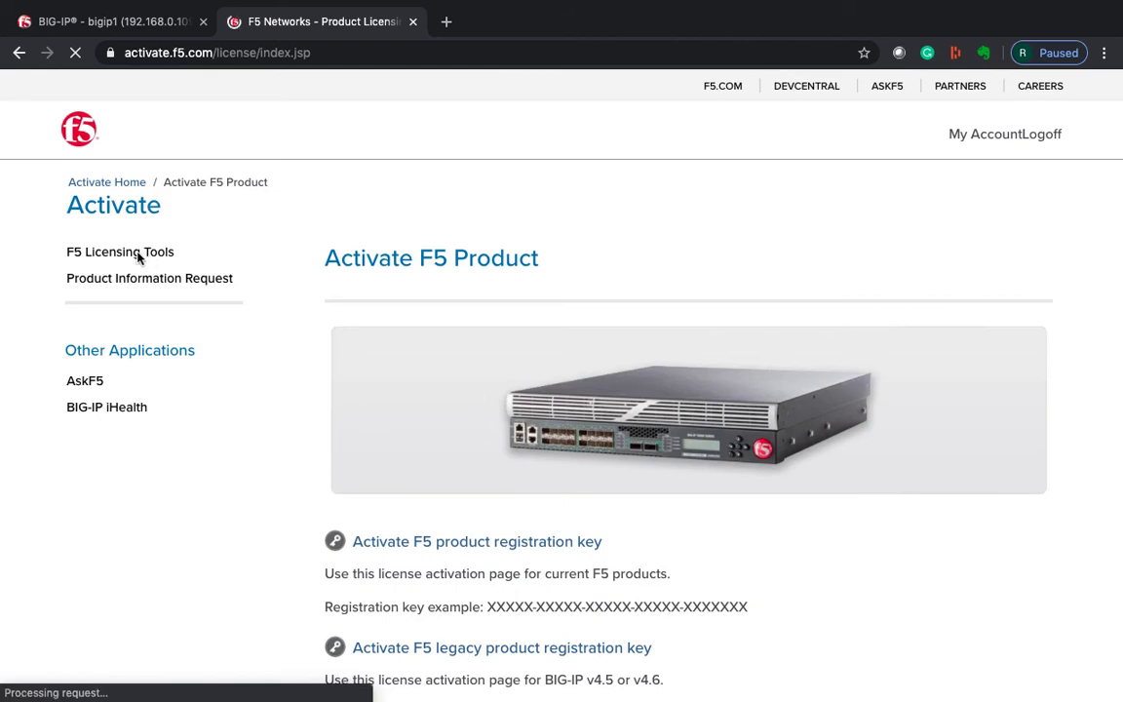
{"action": "left_click", "coordinate": [139, 256]}
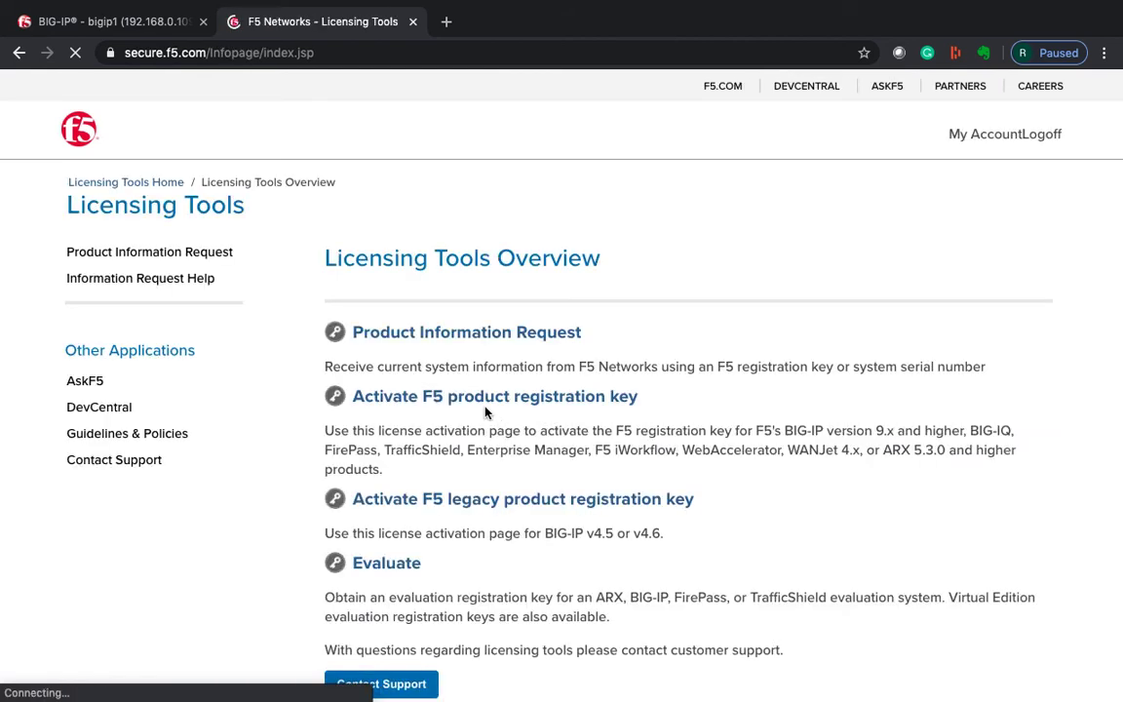
{"action": "left_click", "coordinate": [475, 407]}
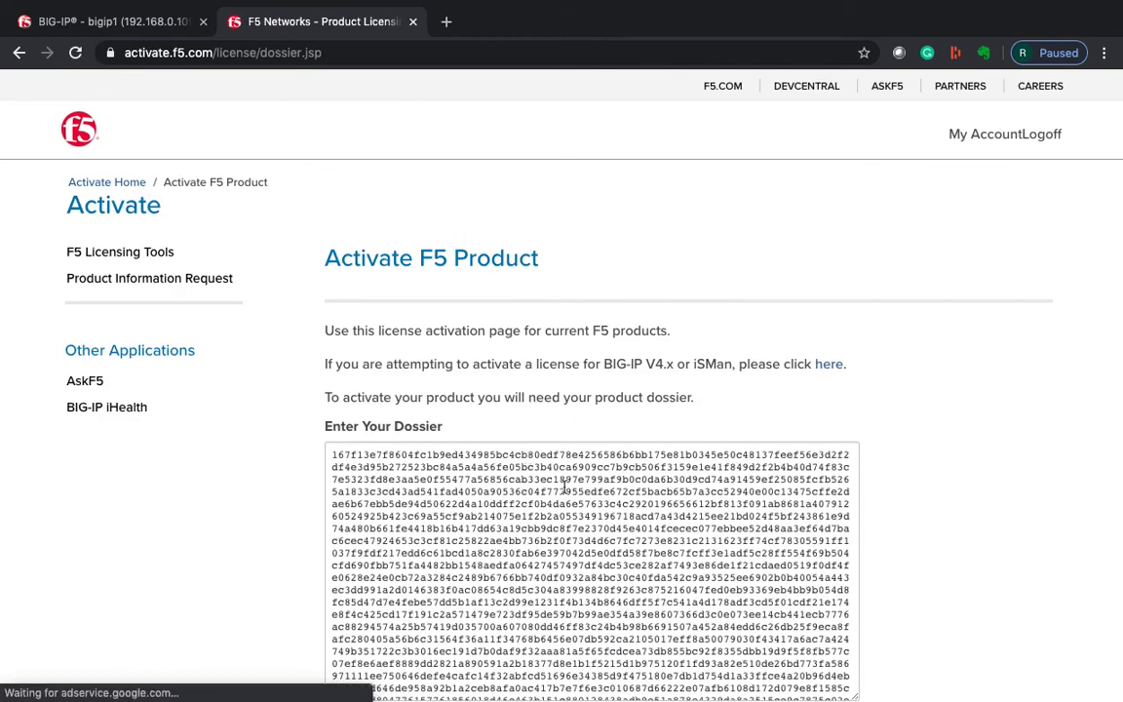
Replace the dossier box contents with the copied device dossier and submit it.
{"action": "key", "text": "ctrl+a"}
{"action": "key", "text": "BackSpace"}
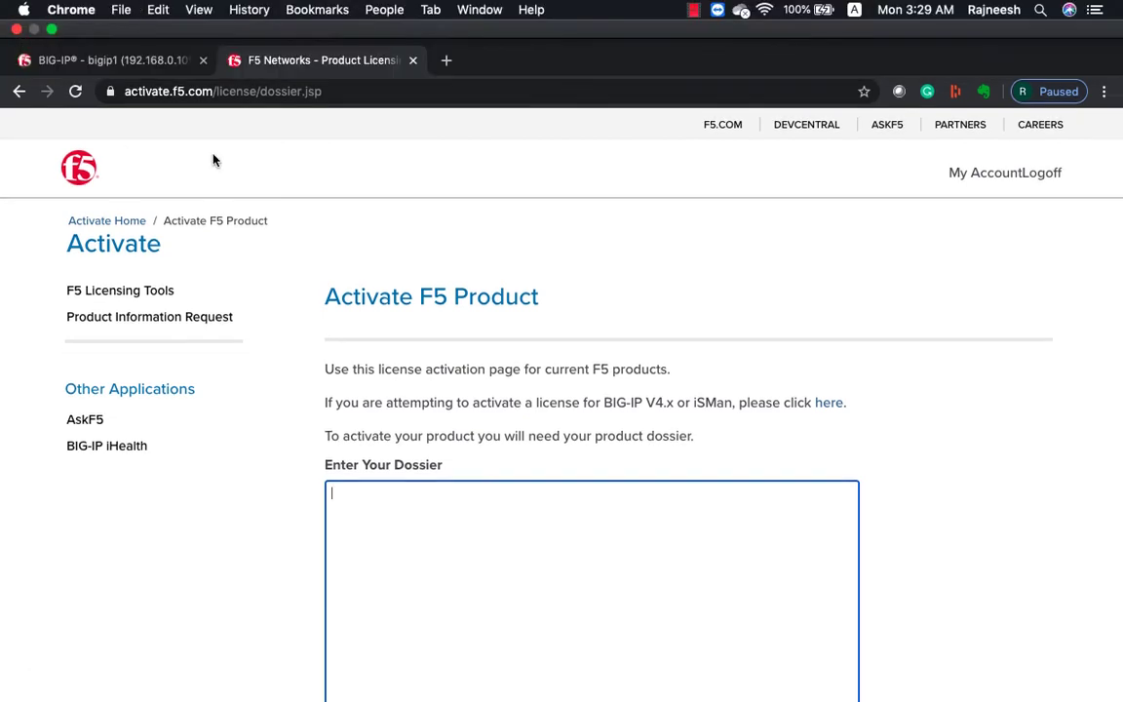
{"action": "key", "text": "super+v"}
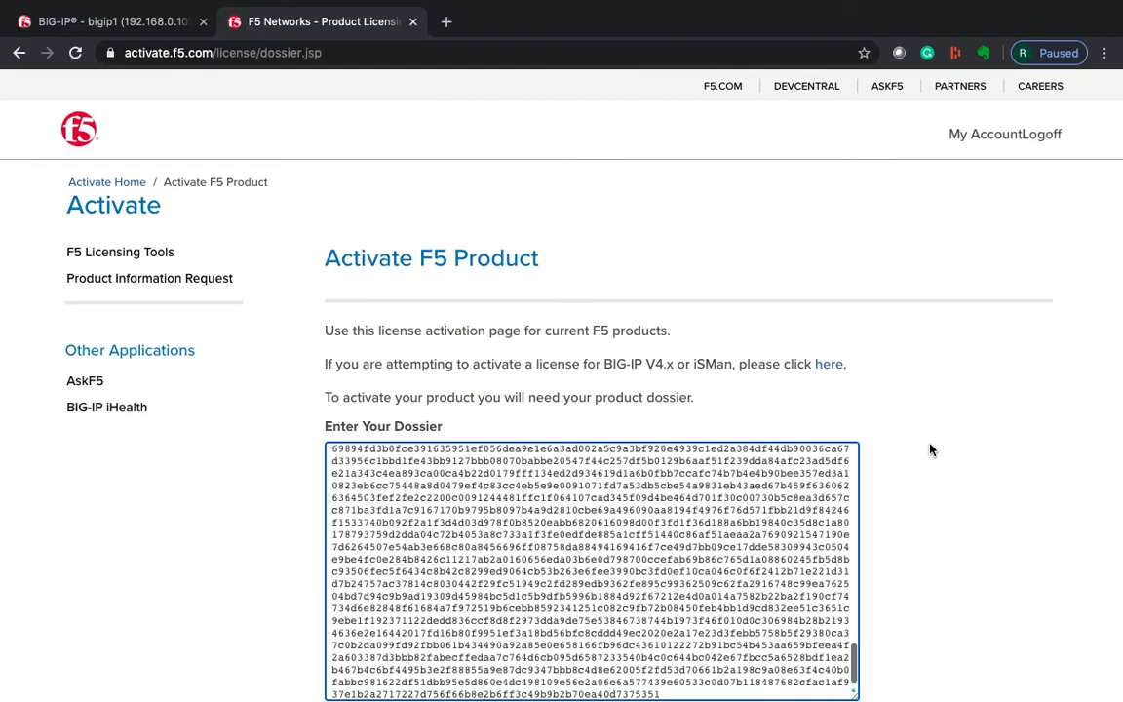
{"action": "scroll", "coordinate": [862, 452], "scroll_direction": "down", "scroll_amount": 2}
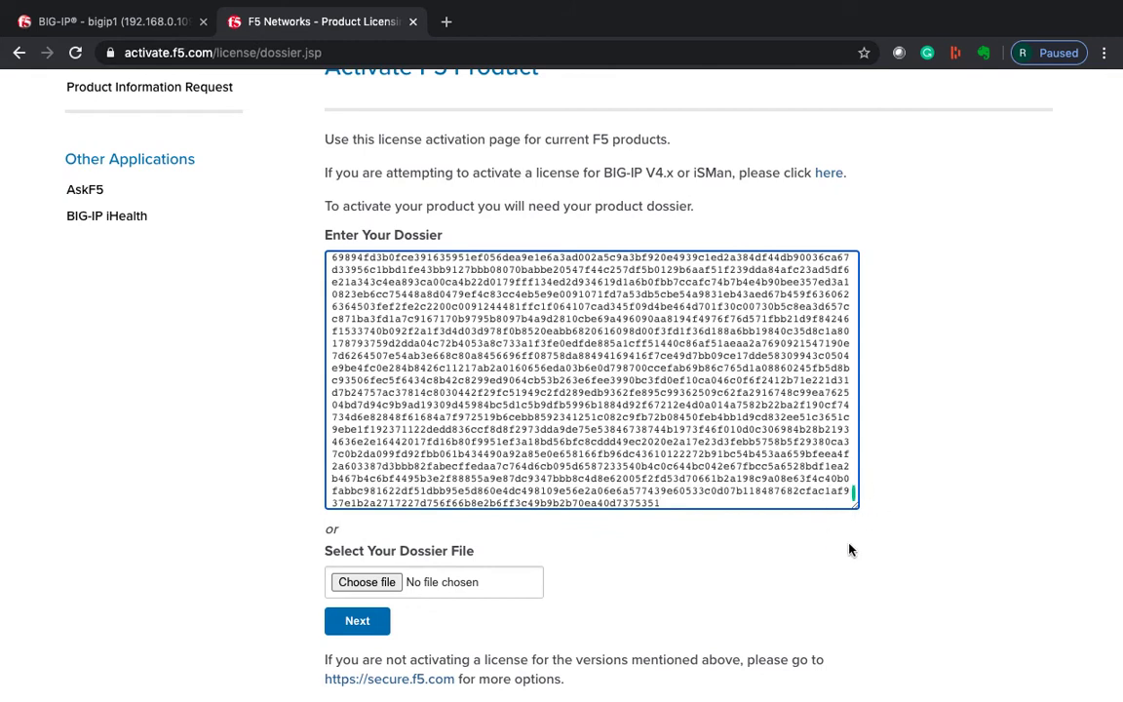
{"action": "left_click", "coordinate": [368, 622]}
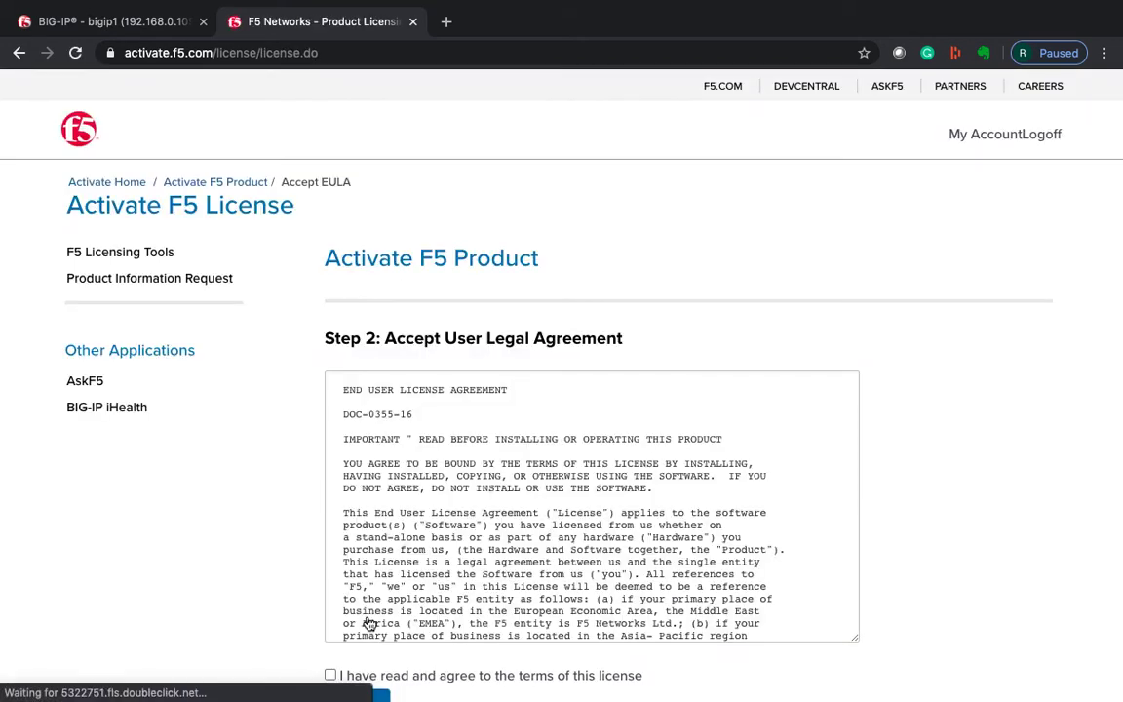
Agree to the license agreement and continue.
{"action": "scroll", "coordinate": [960, 509], "scroll_direction": "down", "scroll_amount": 3}
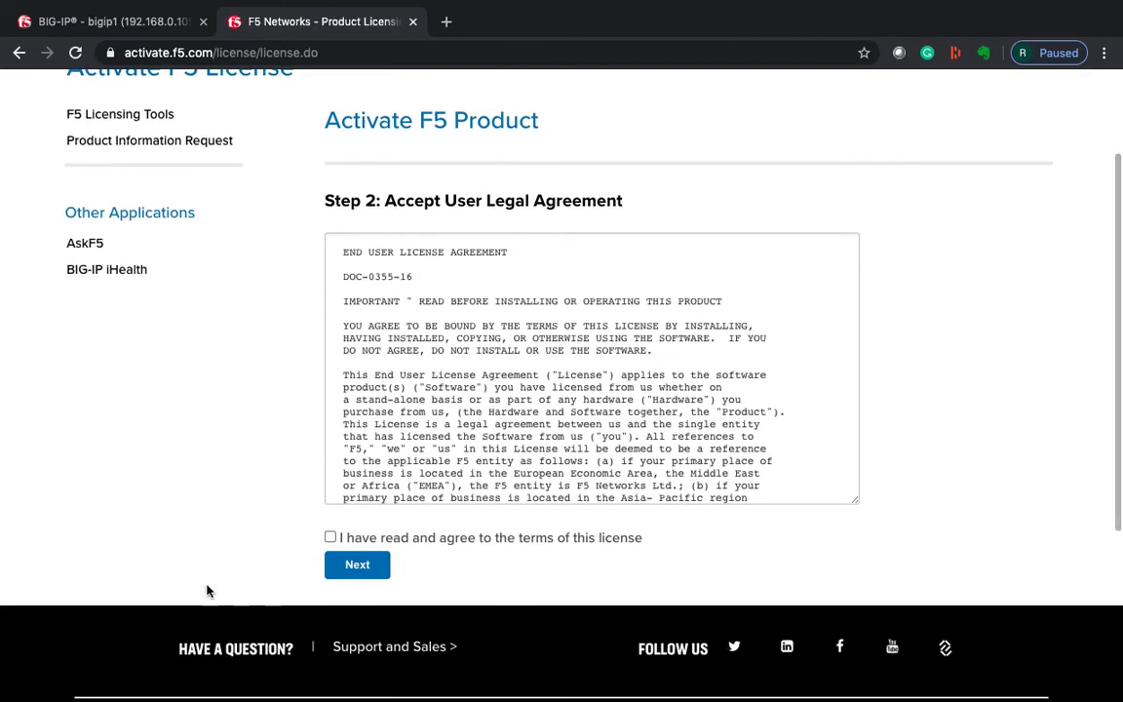
{"action": "left_click", "coordinate": [330, 537]}
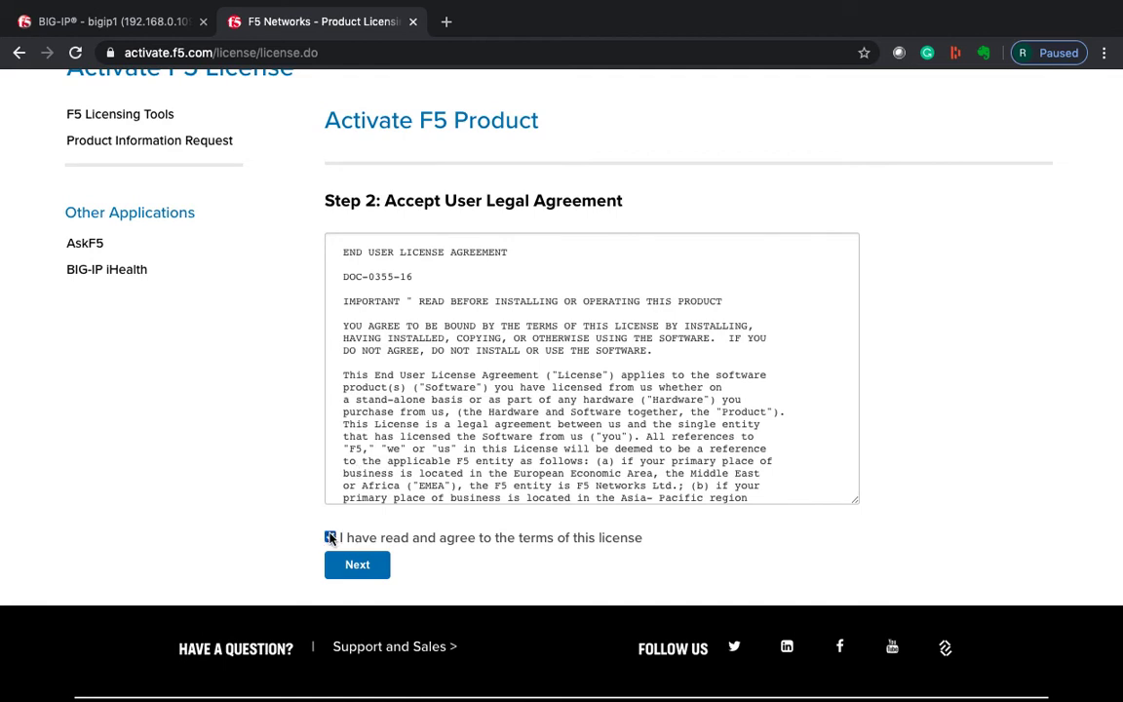
{"action": "left_click", "coordinate": [363, 565]}
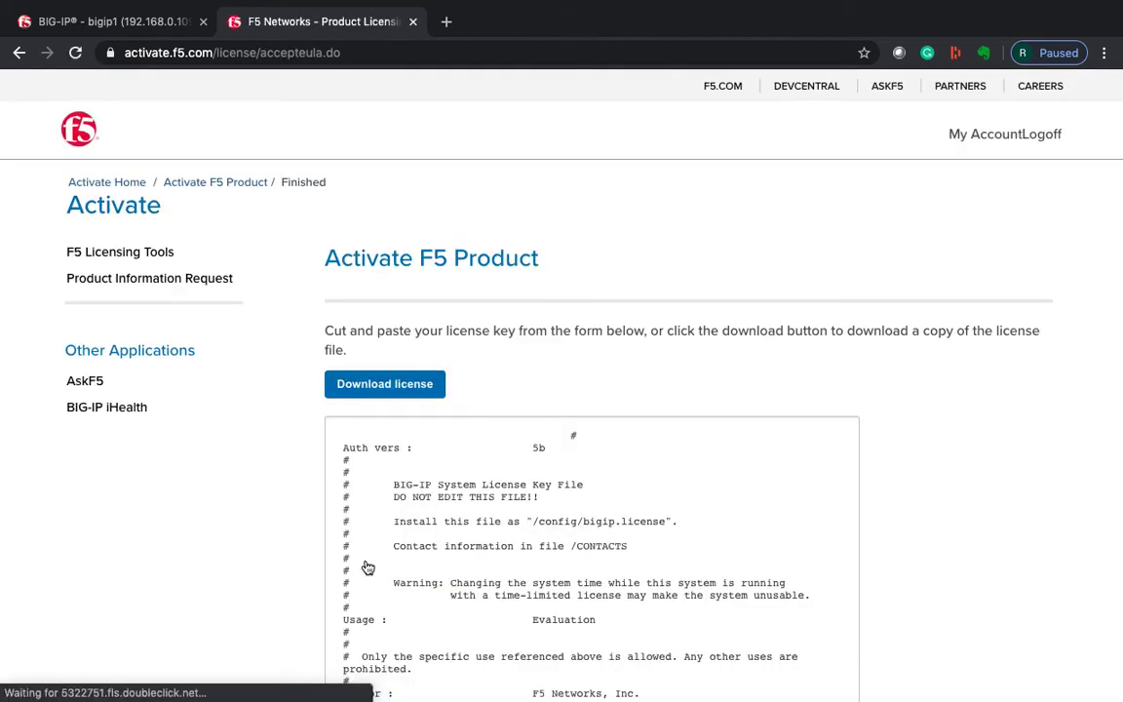
Copy the generated license text and return to the BIG-IP Step 3 License box.
{"action": "triple_click", "coordinate": [421, 253]}
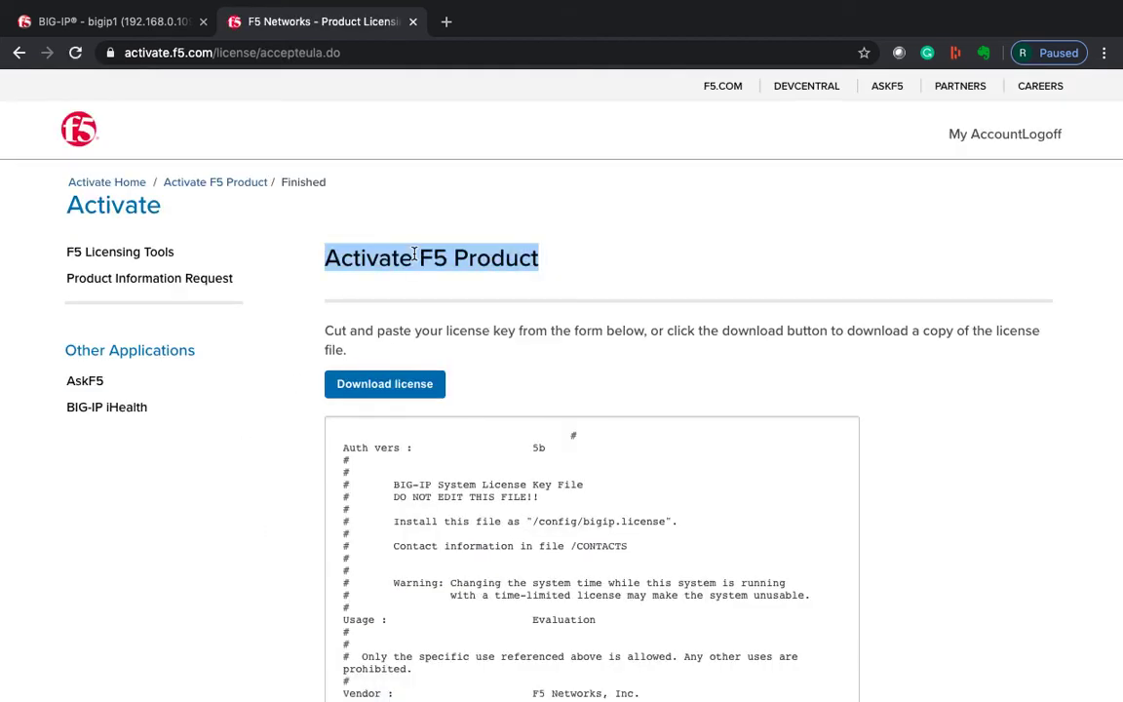
{"action": "scroll", "coordinate": [565, 329], "scroll_direction": "down", "scroll_amount": 3}
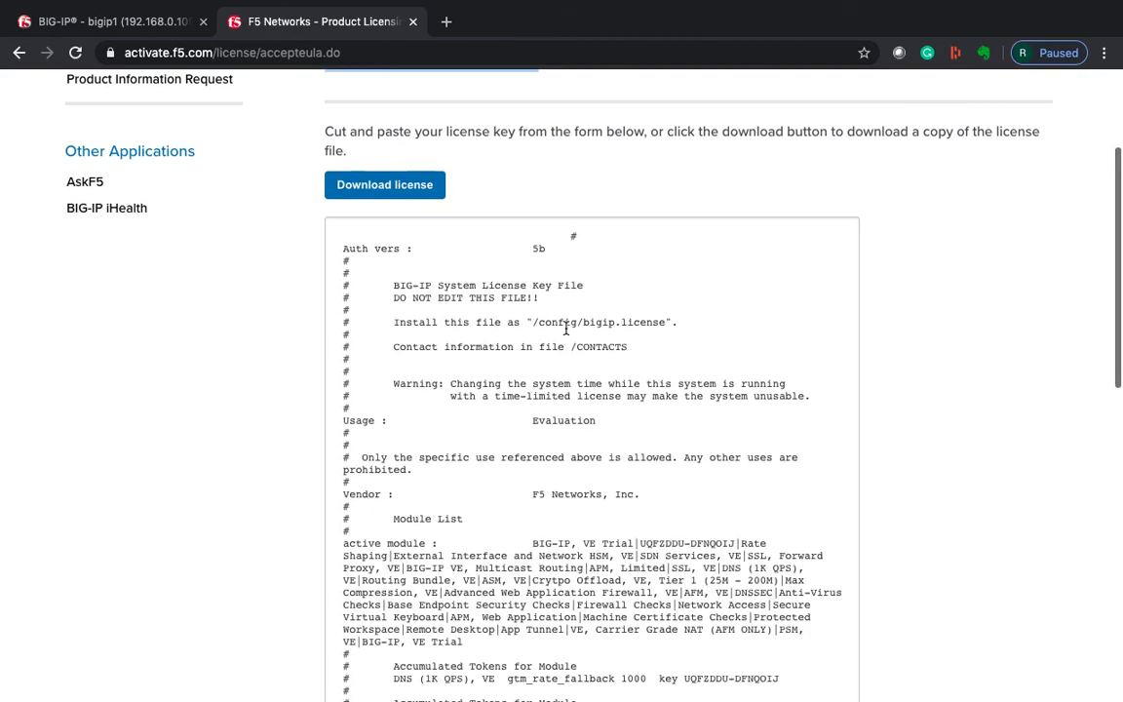
{"action": "triple_click", "coordinate": [554, 334]}
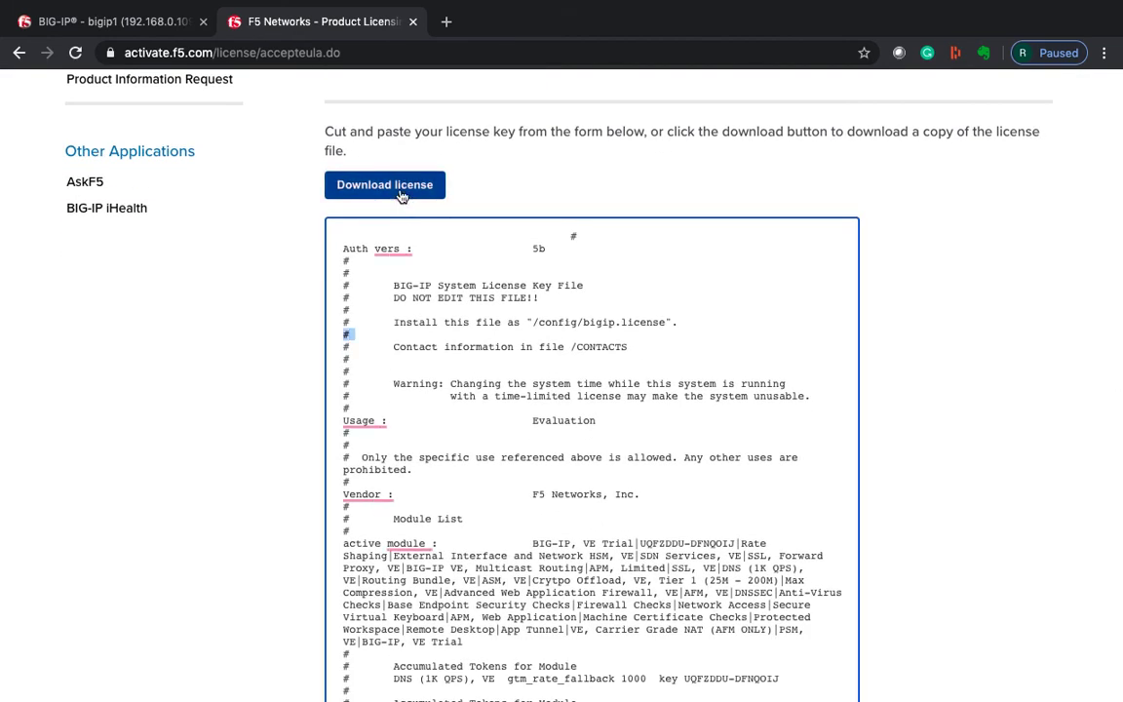
{"action": "left_click", "coordinate": [119, 28]}
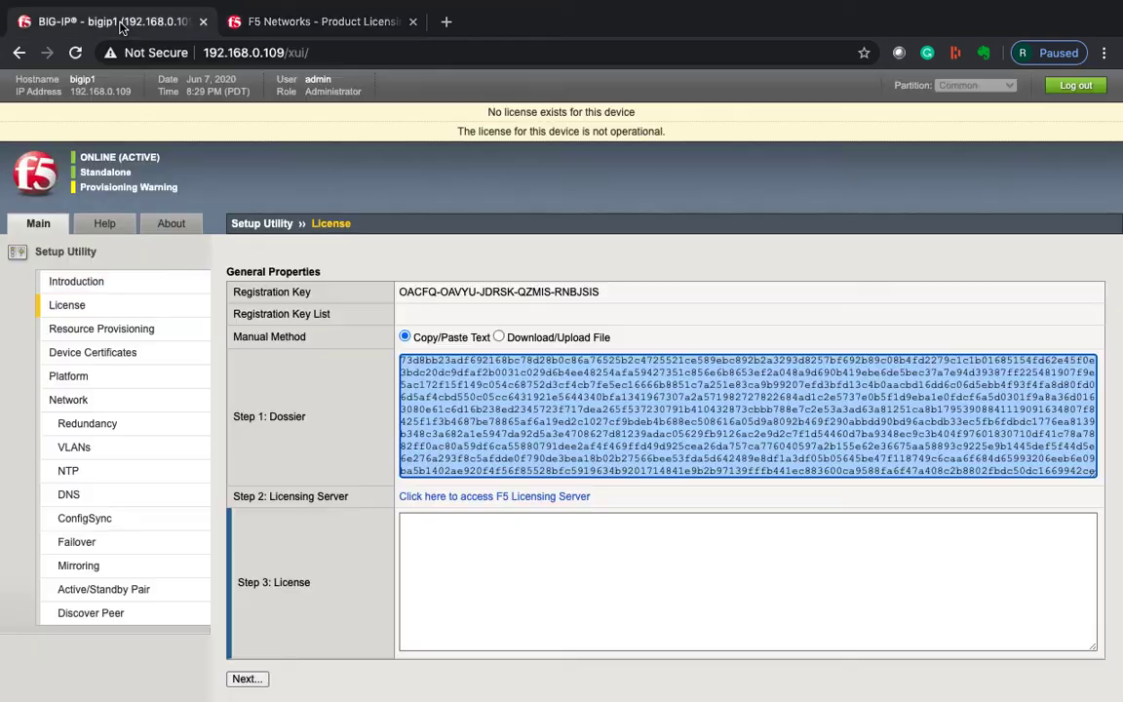
{"action": "left_click", "coordinate": [441, 546]}
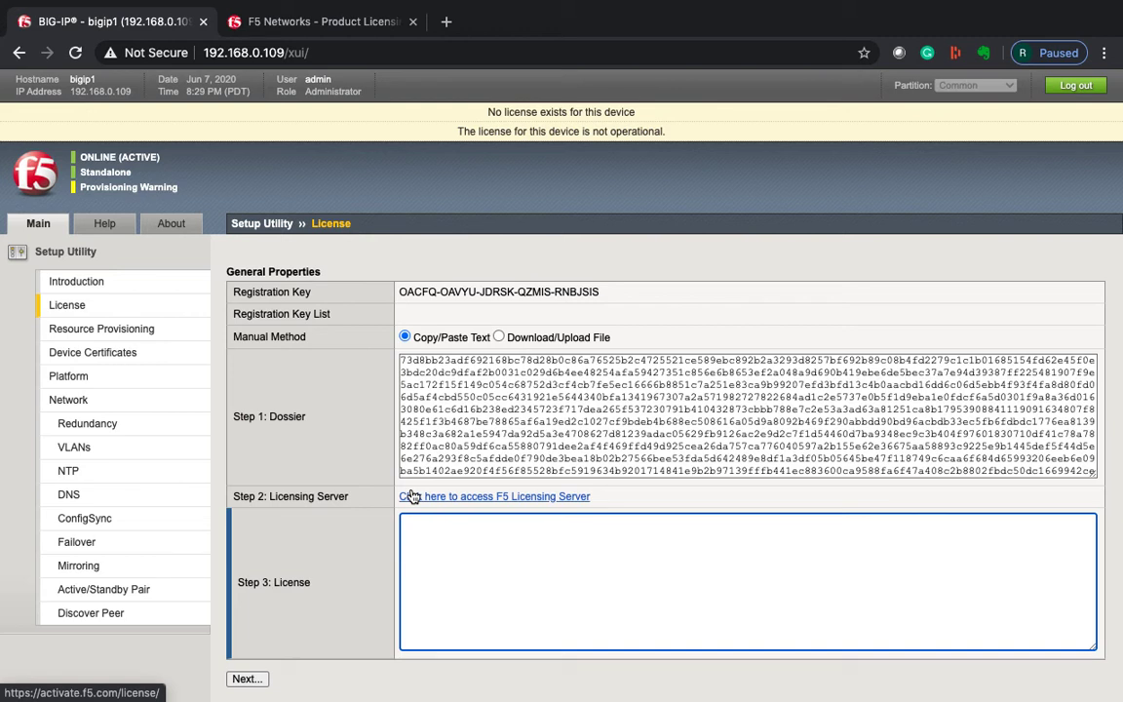
Reopen the license activation form, paste the base registration key, and submit it.
{"action": "left_click", "coordinate": [92, 284]}
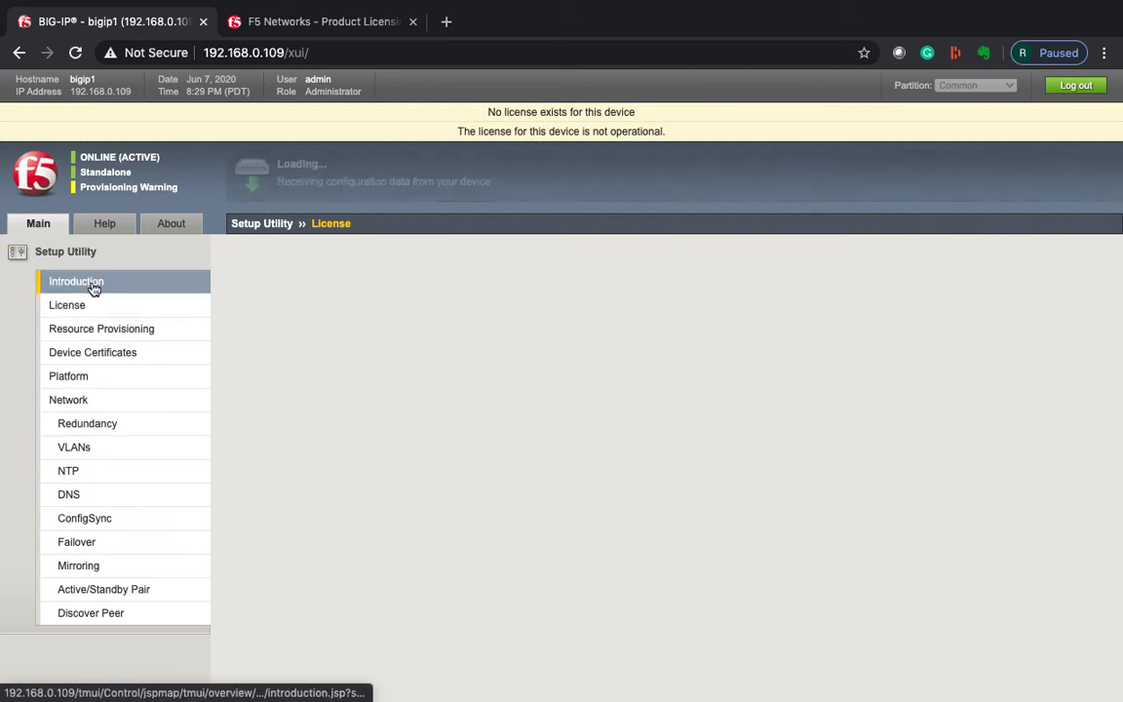
{"action": "left_click", "coordinate": [255, 381]}
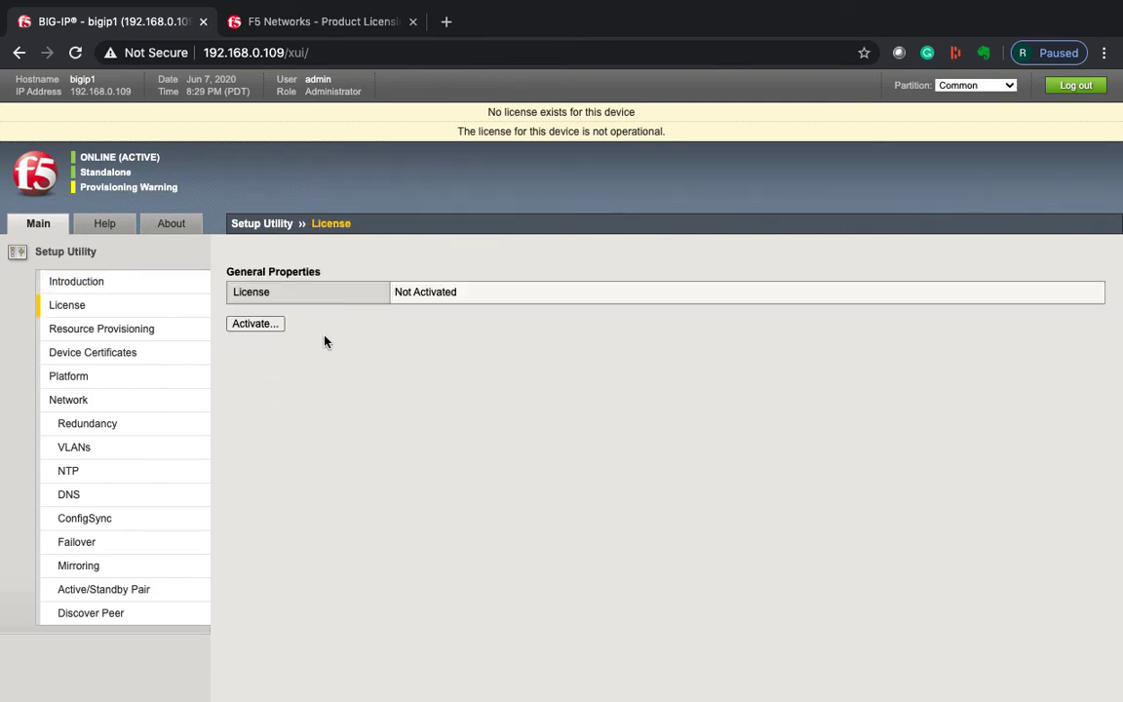
{"action": "left_click", "coordinate": [265, 324]}
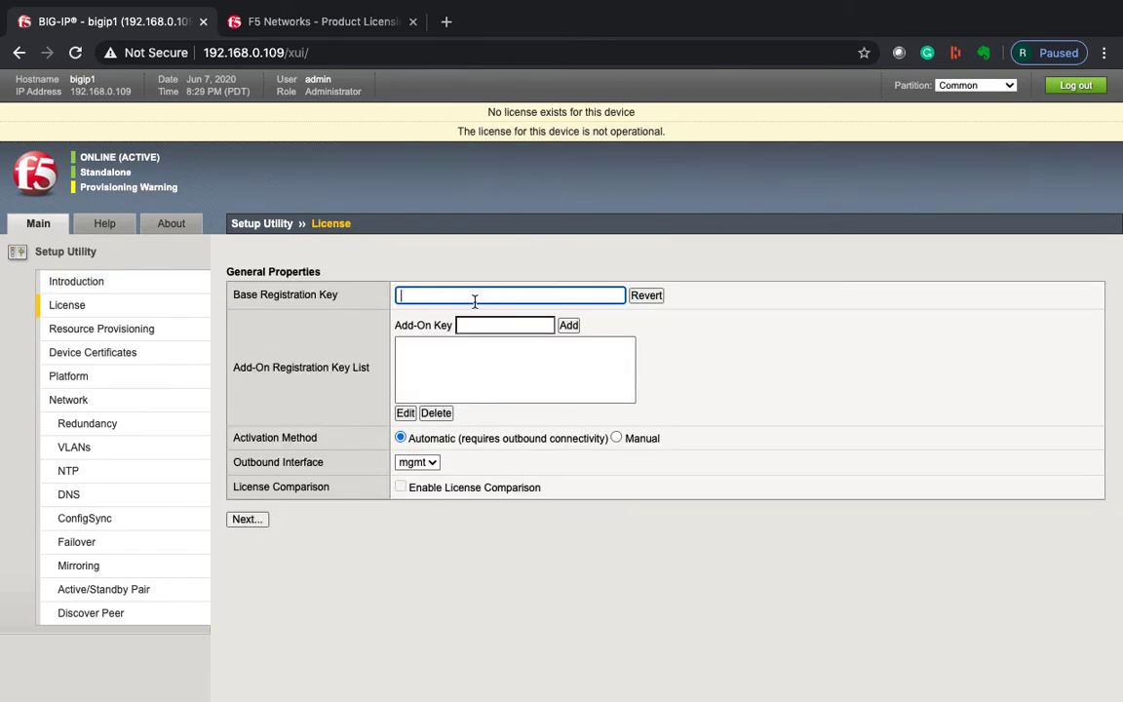
{"action": "key", "text": "ctrl+Left"}
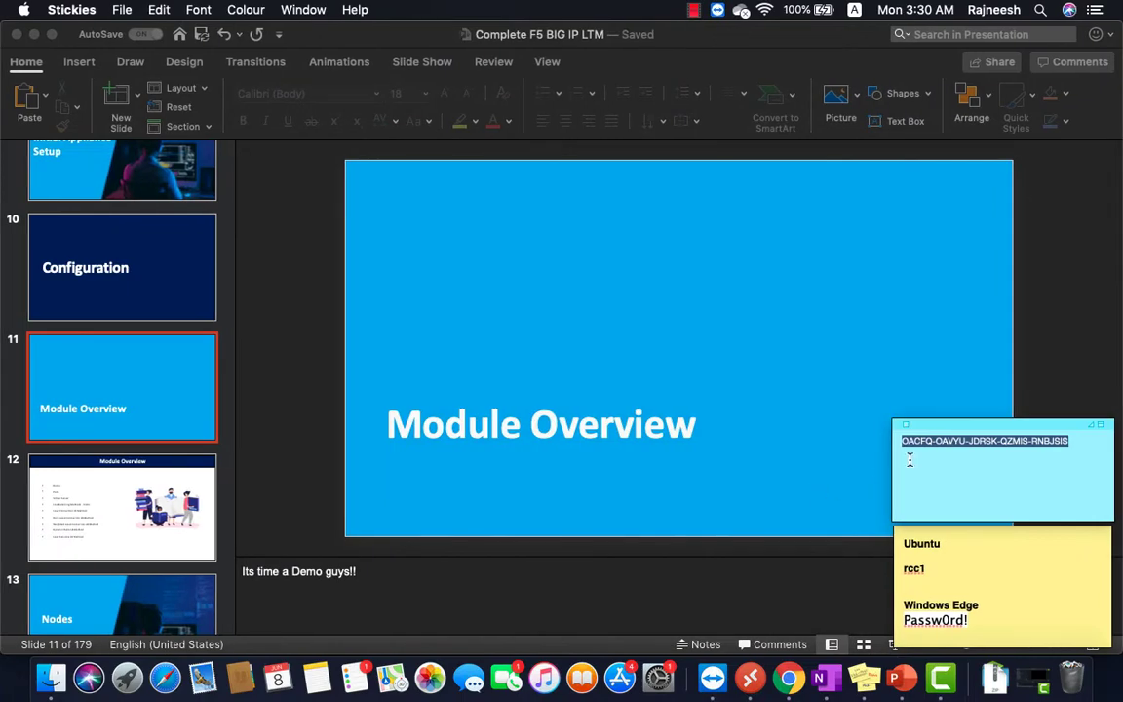
{"action": "key", "text": "ctrl+Right"}
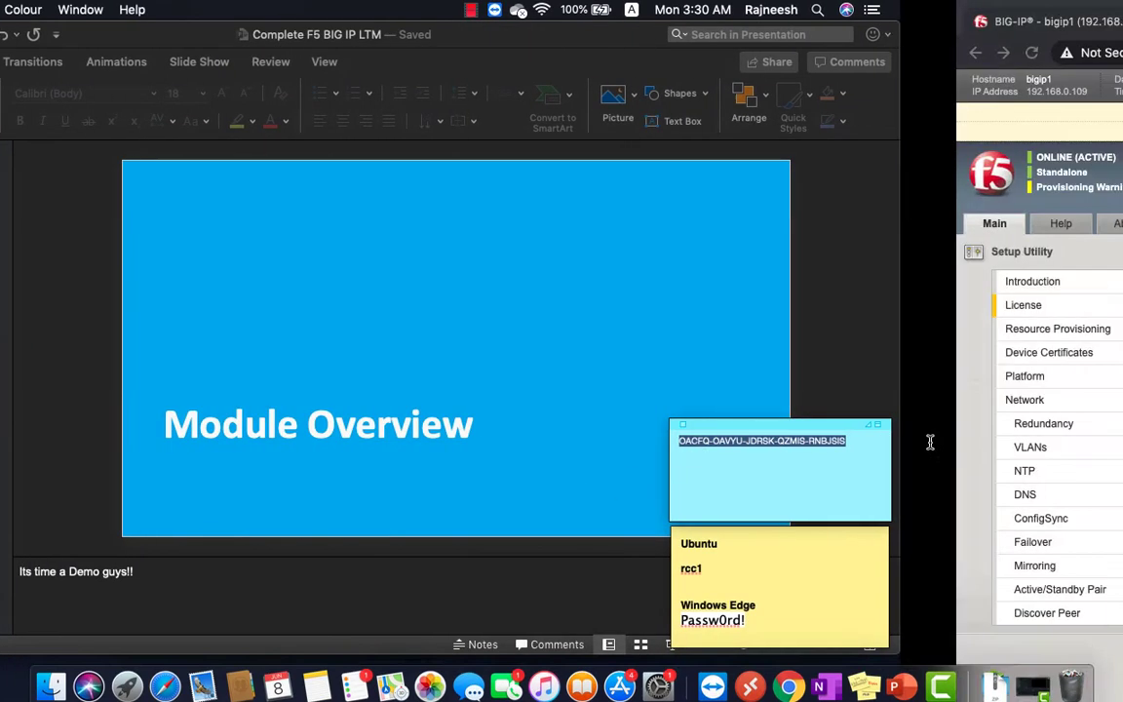
{"action": "key", "text": "super+v"}
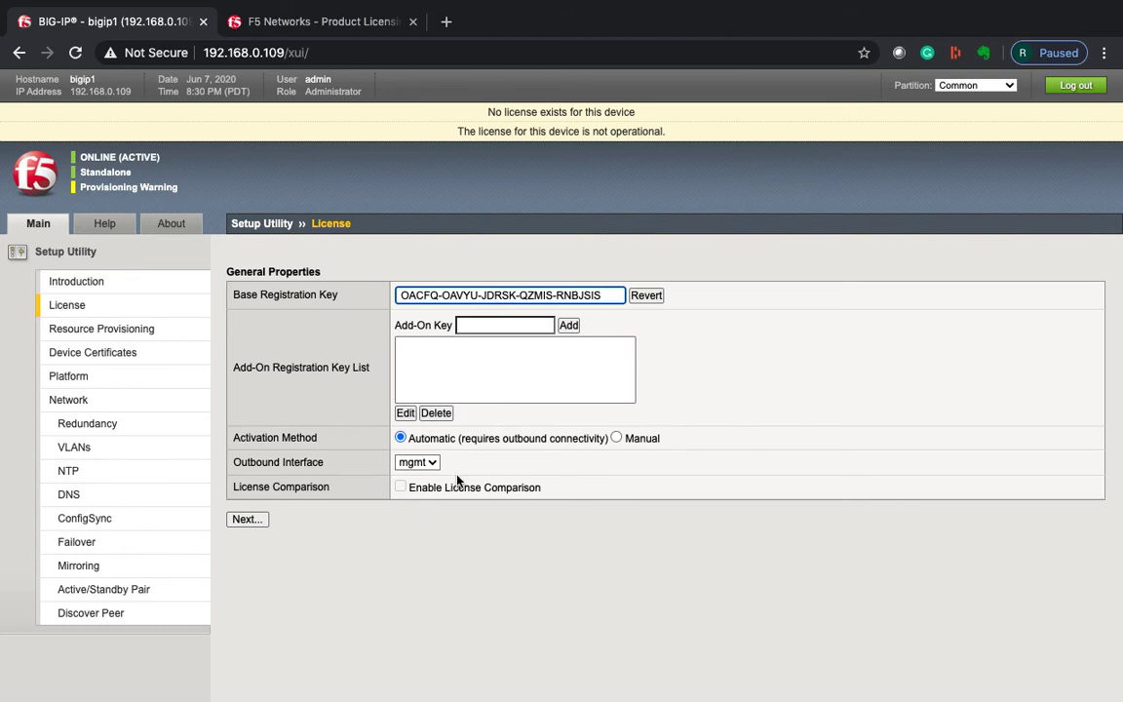
{"action": "left_click", "coordinate": [243, 520]}
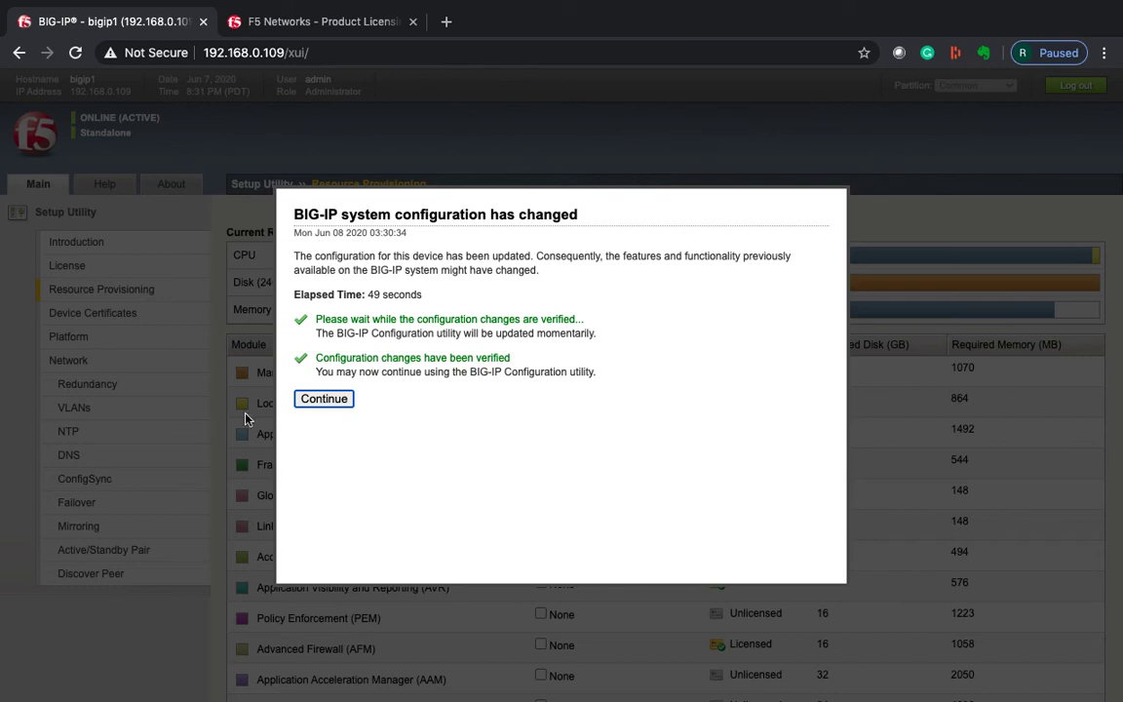
Continue past the verified 'BIG-IP system configuration has changed' notice.
{"action": "left_click", "coordinate": [324, 398]}
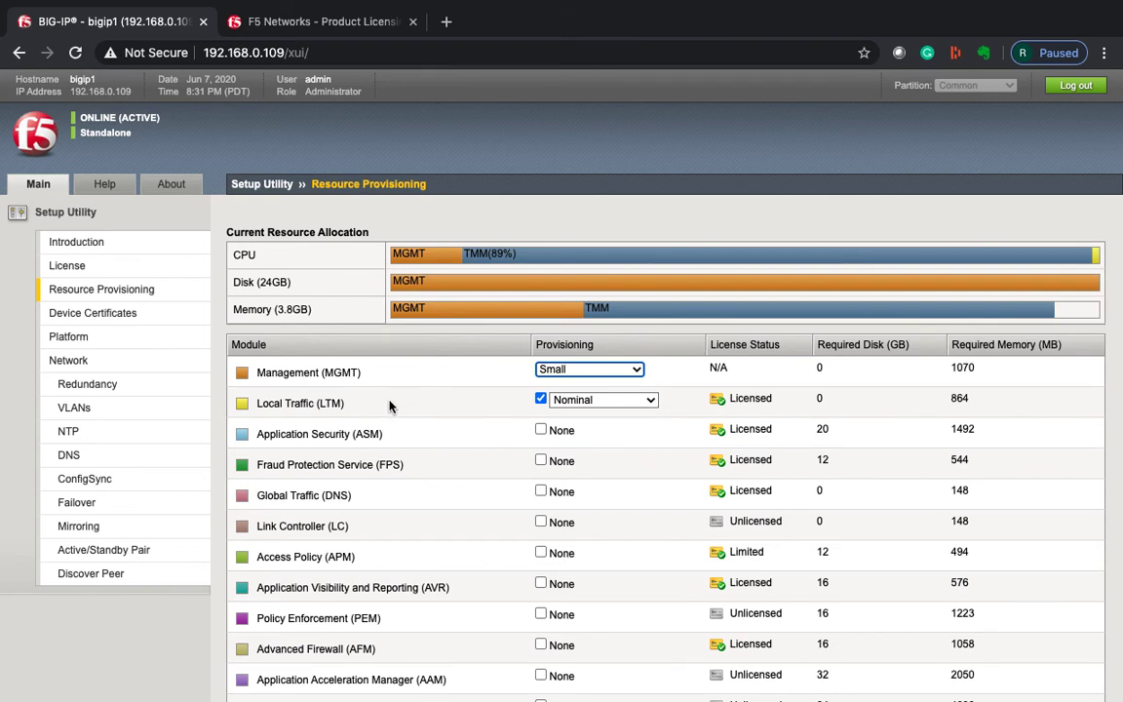
{"action": "left_click", "coordinate": [582, 369]}
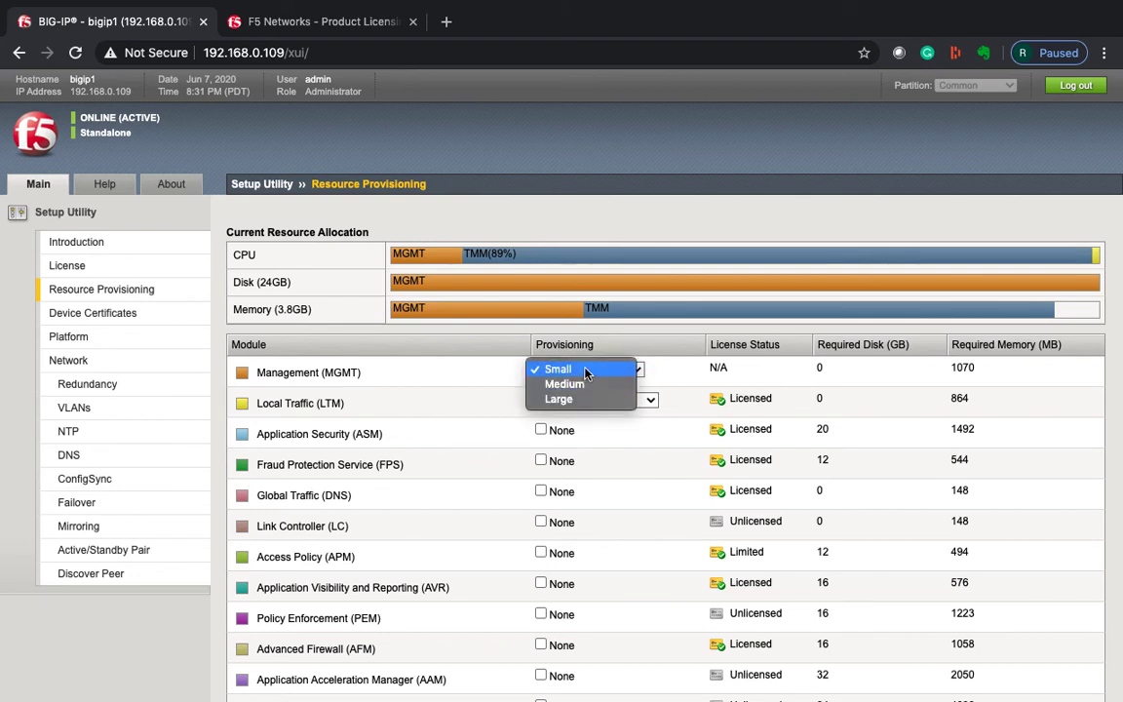
{"action": "left_click", "coordinate": [589, 370]}
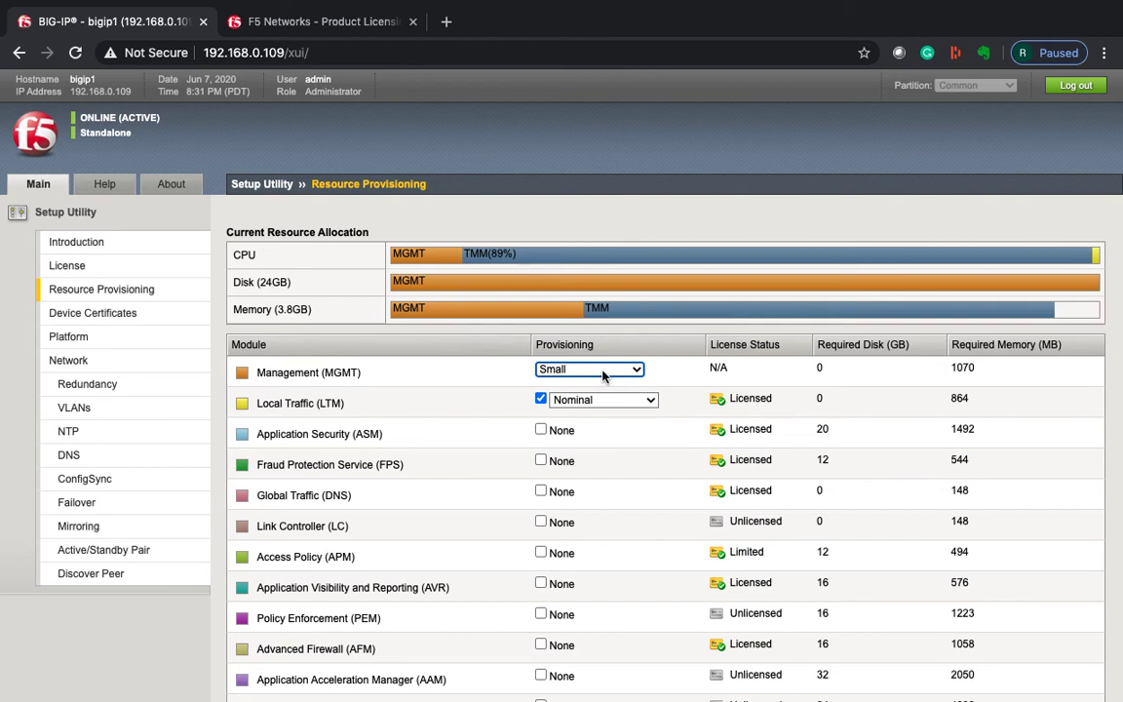
{"action": "left_click", "coordinate": [616, 378]}
{"action": "left_click", "coordinate": [685, 363]}
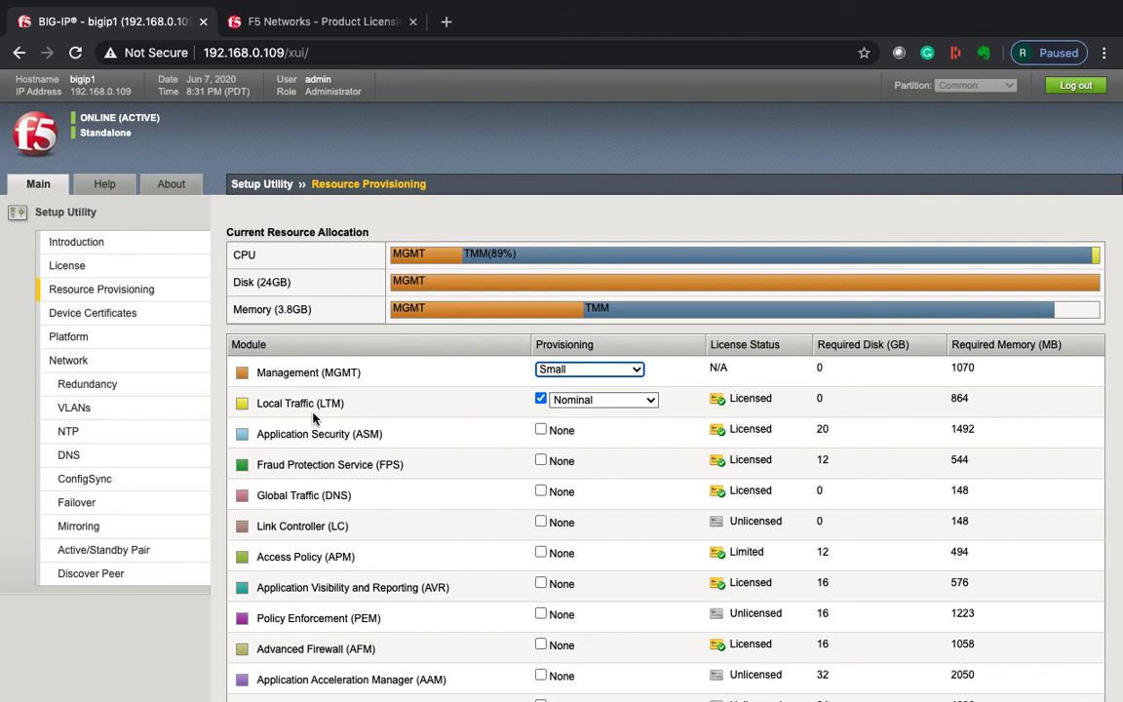
{"action": "left_click", "coordinate": [283, 407]}
{"action": "triple_click", "coordinate": [284, 407]}
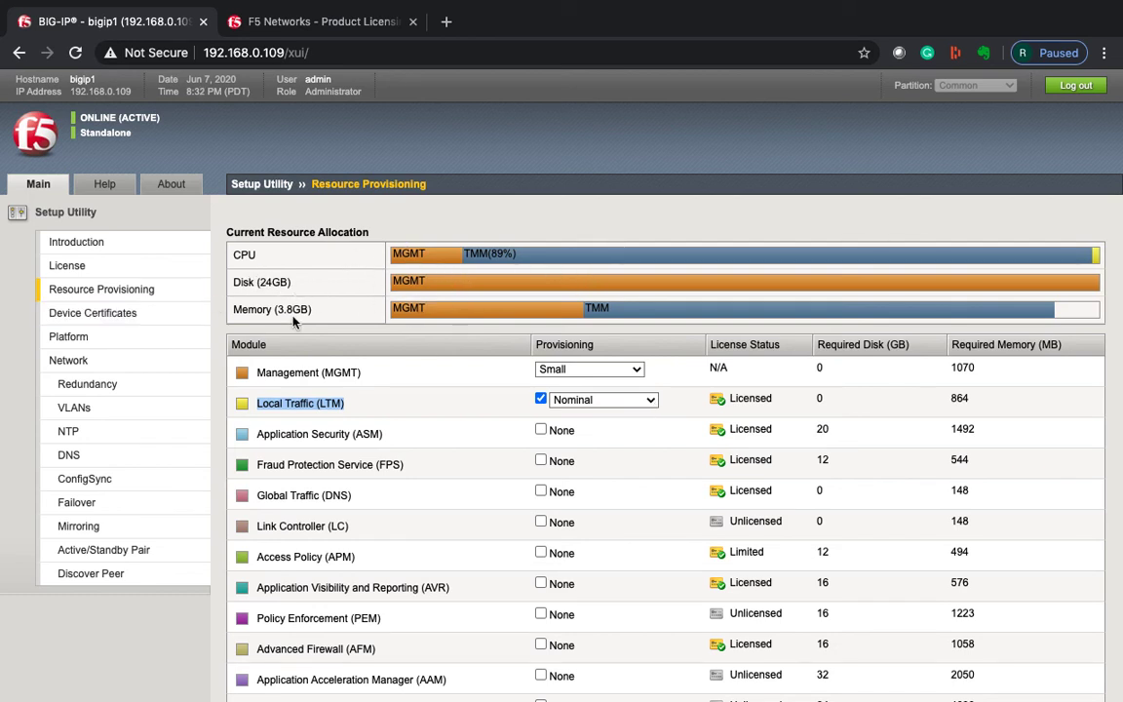
{"action": "left_click_drag", "start_coordinate": [232, 309], "coordinate": [308, 311]}
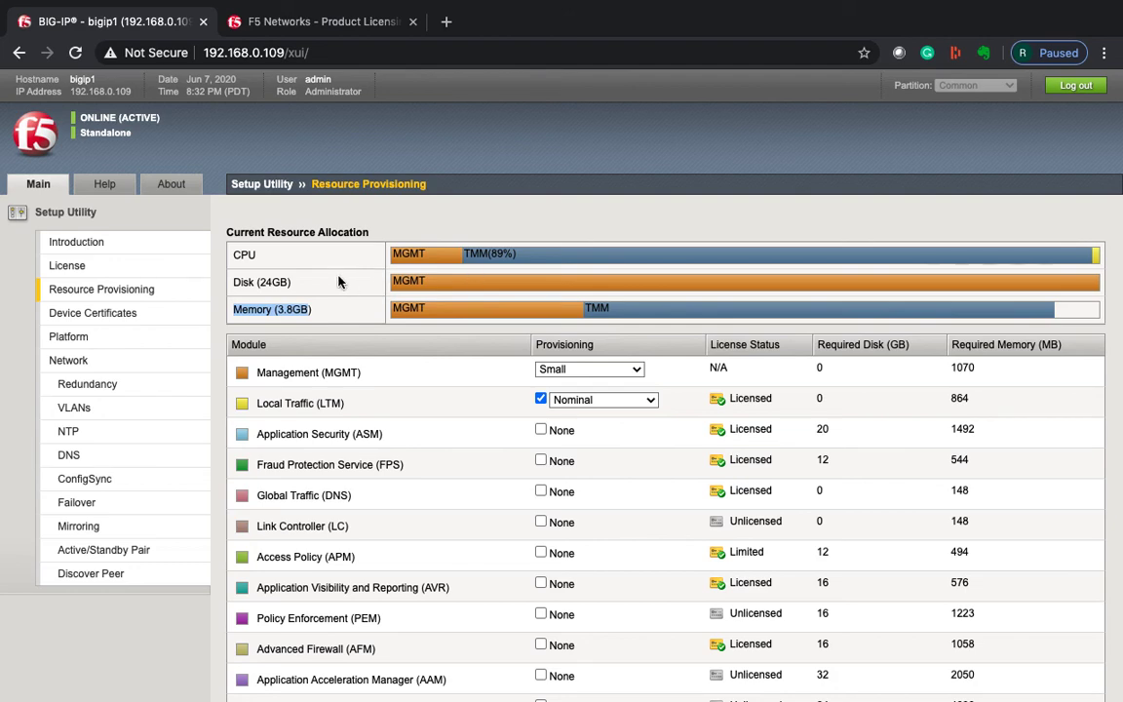
{"action": "left_click", "coordinate": [339, 282]}
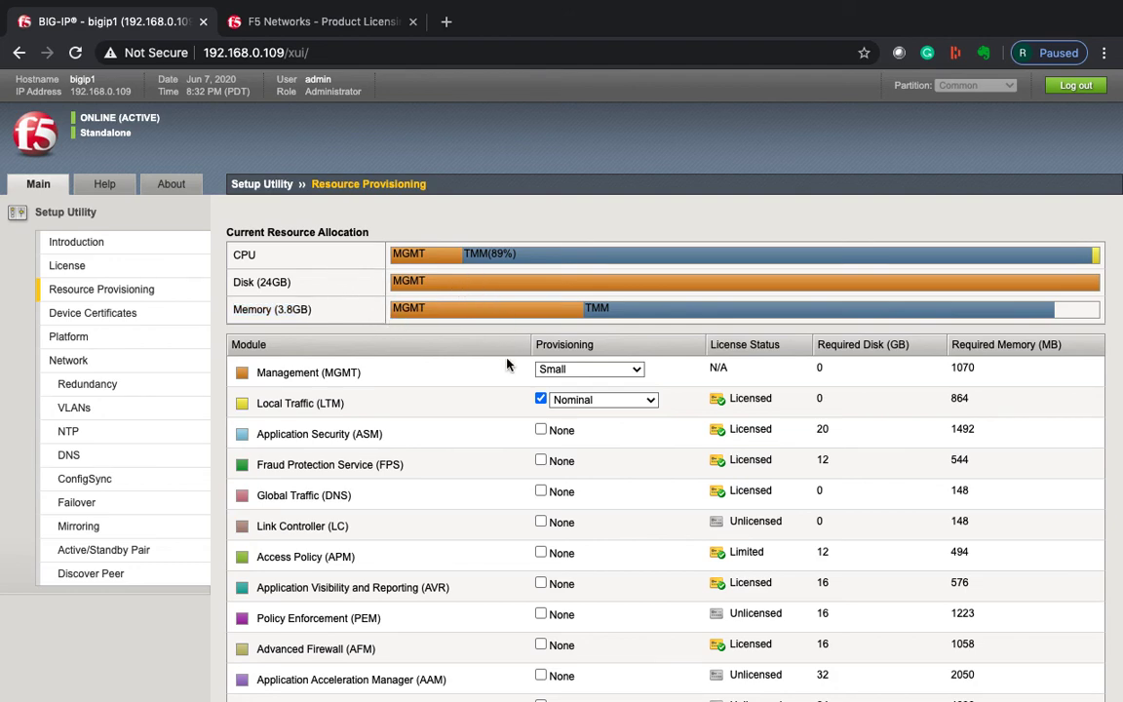
{"action": "scroll", "coordinate": [506, 364], "scroll_direction": "down", "scroll_amount": 1}
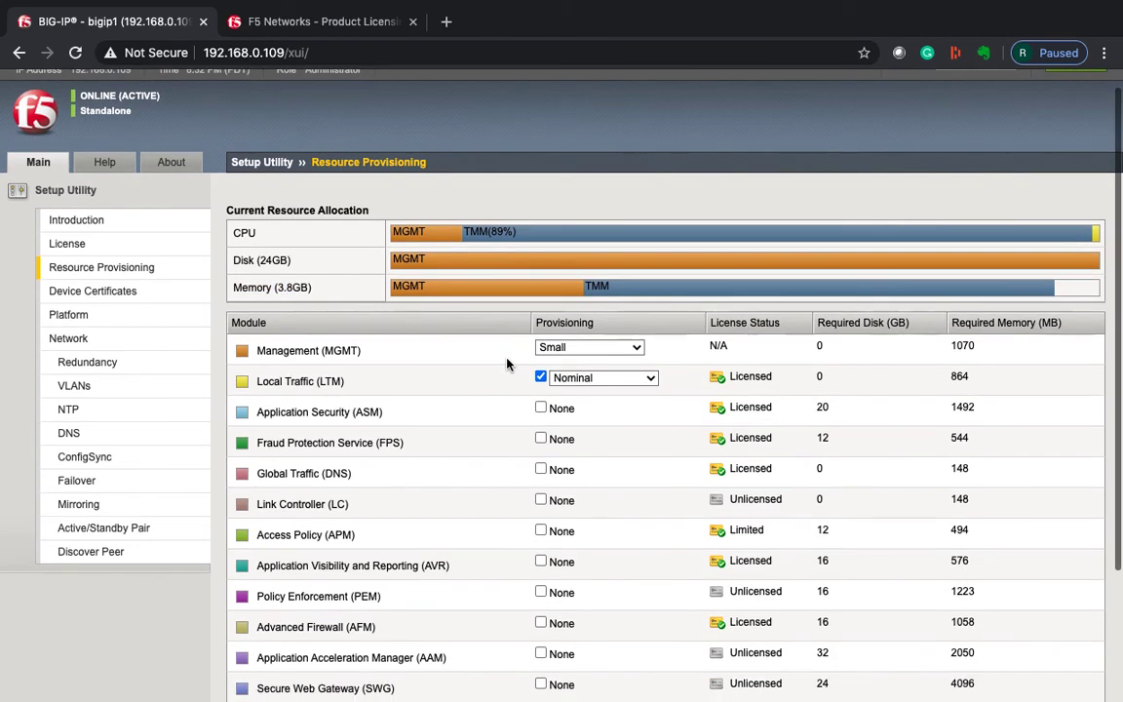
Preview LTM at Dedicated and Minimum, then leave Local Traffic provisioned at Nominal.
{"action": "left_click", "coordinate": [640, 381]}
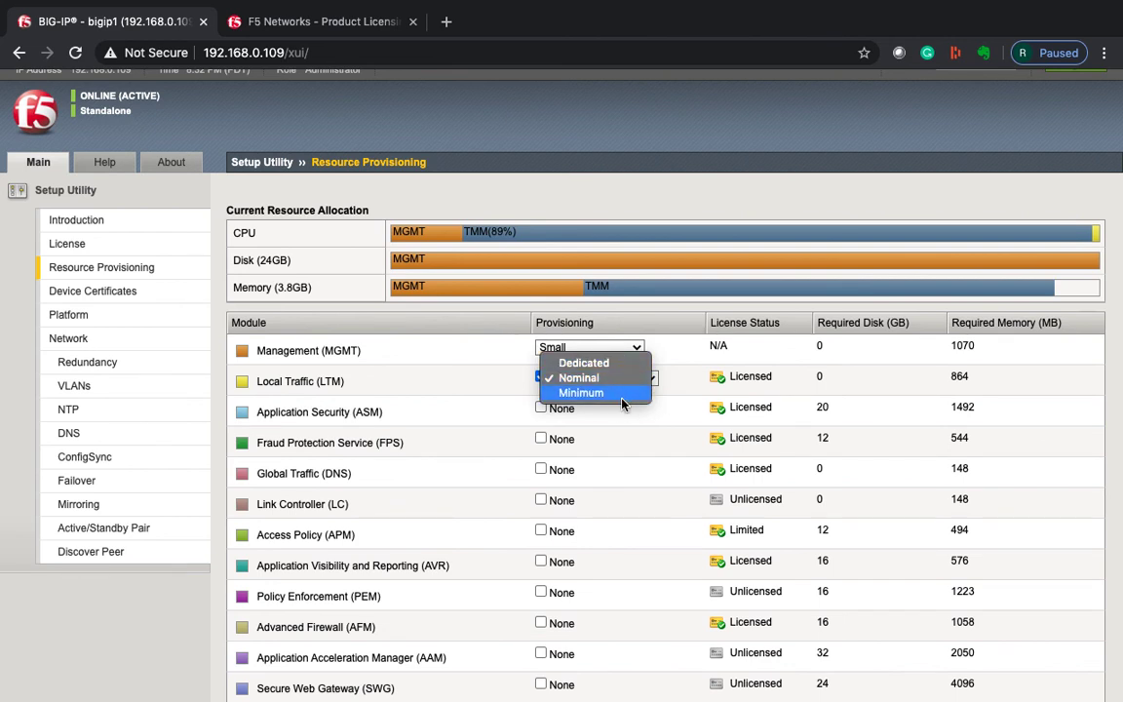
{"action": "left_click", "coordinate": [580, 365]}
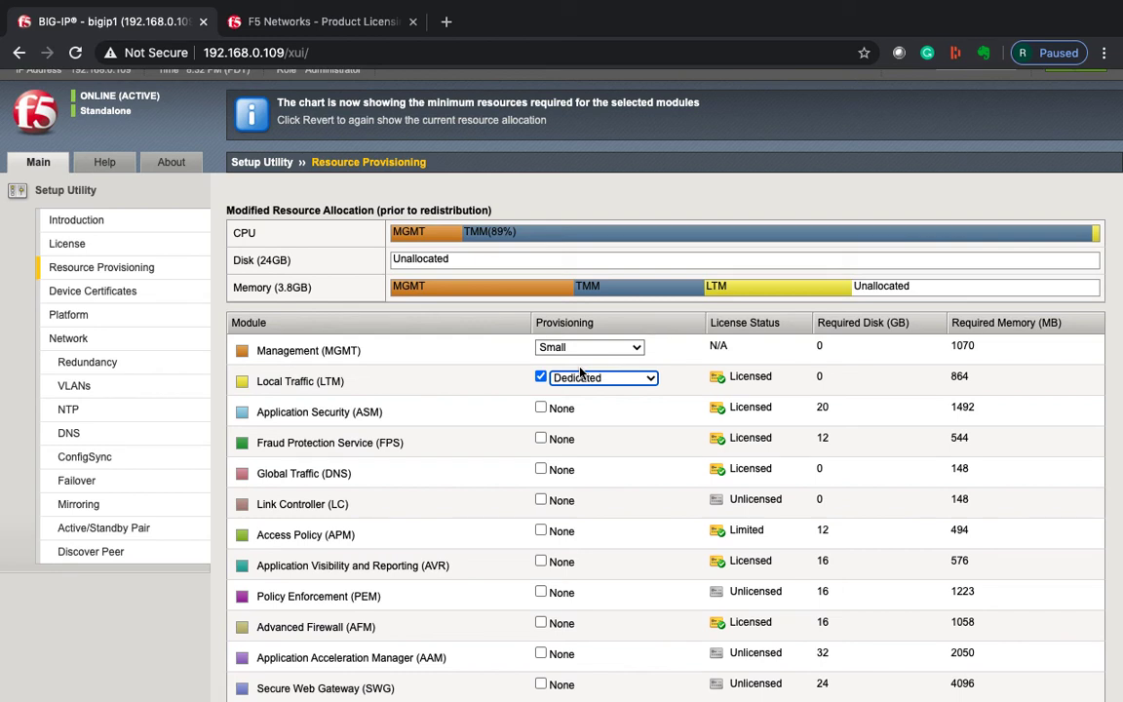
{"action": "left_click", "coordinate": [580, 376]}
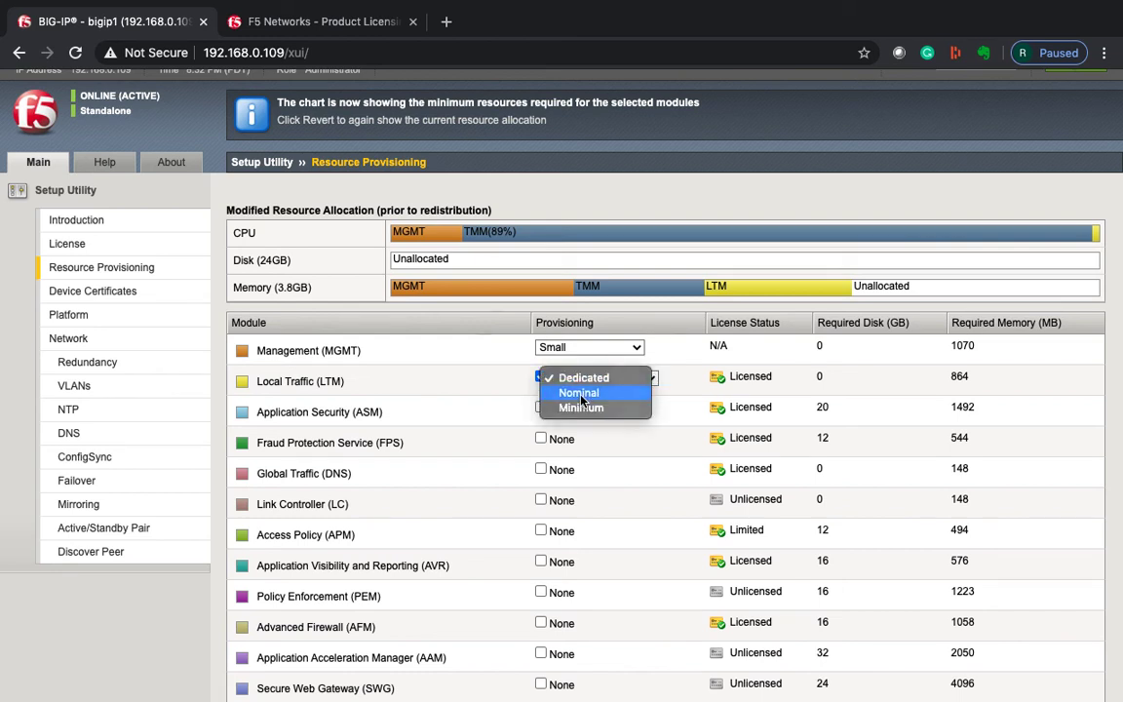
{"action": "left_click", "coordinate": [580, 392]}
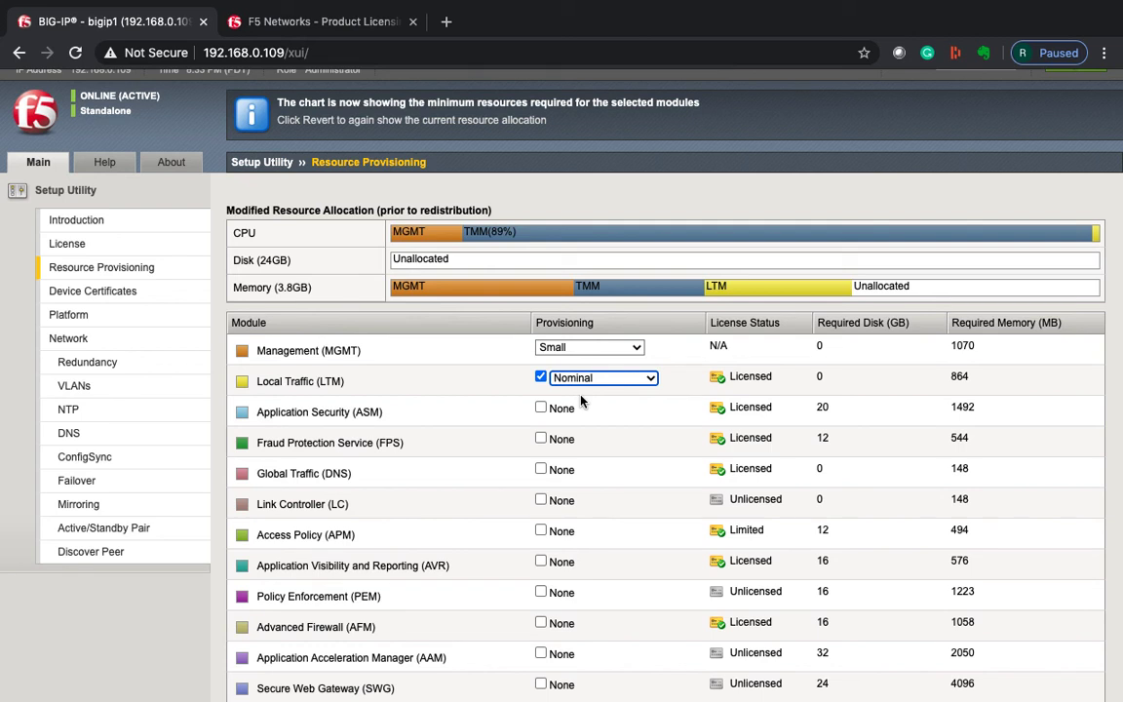
{"action": "left_click", "coordinate": [597, 379]}
{"action": "left_click", "coordinate": [601, 393]}
{"action": "left_click", "coordinate": [592, 381]}
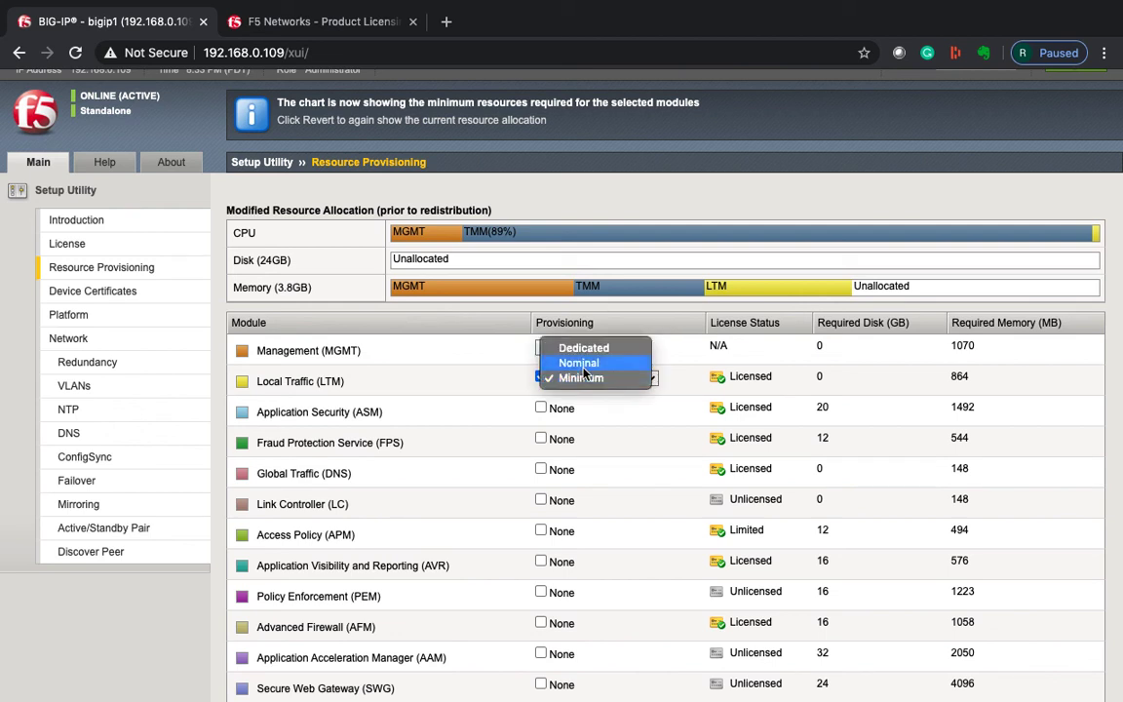
{"action": "left_click", "coordinate": [585, 364]}
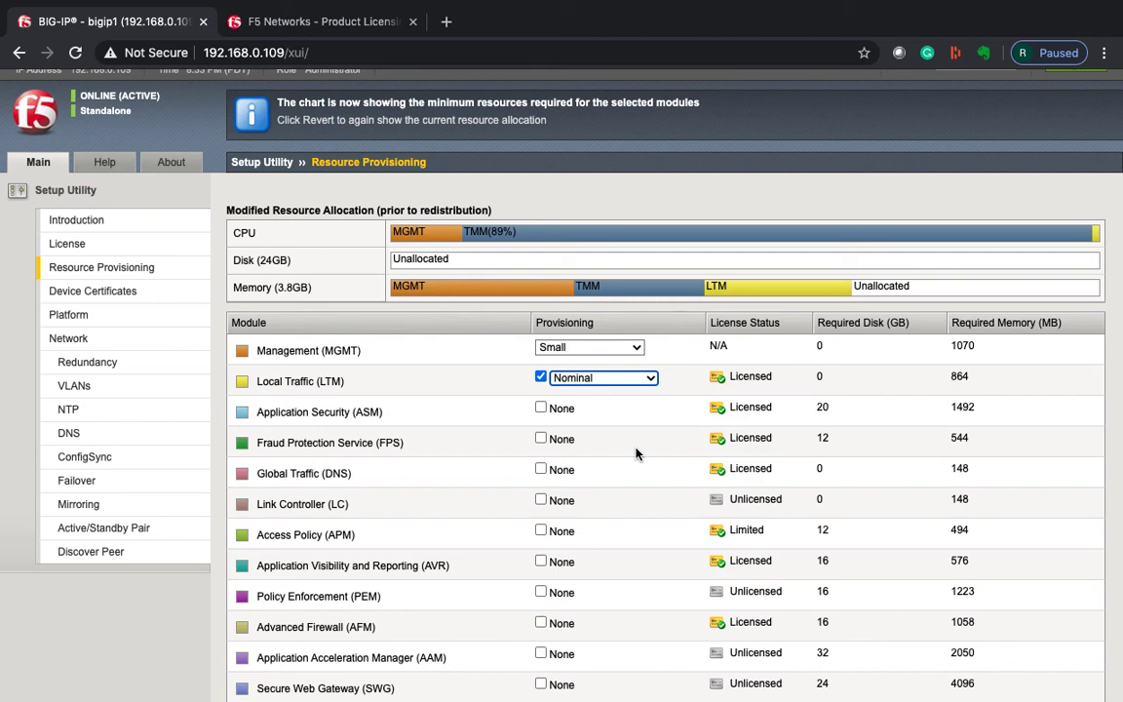
{"action": "scroll", "coordinate": [635, 453], "scroll_direction": "down", "scroll_amount": 3}
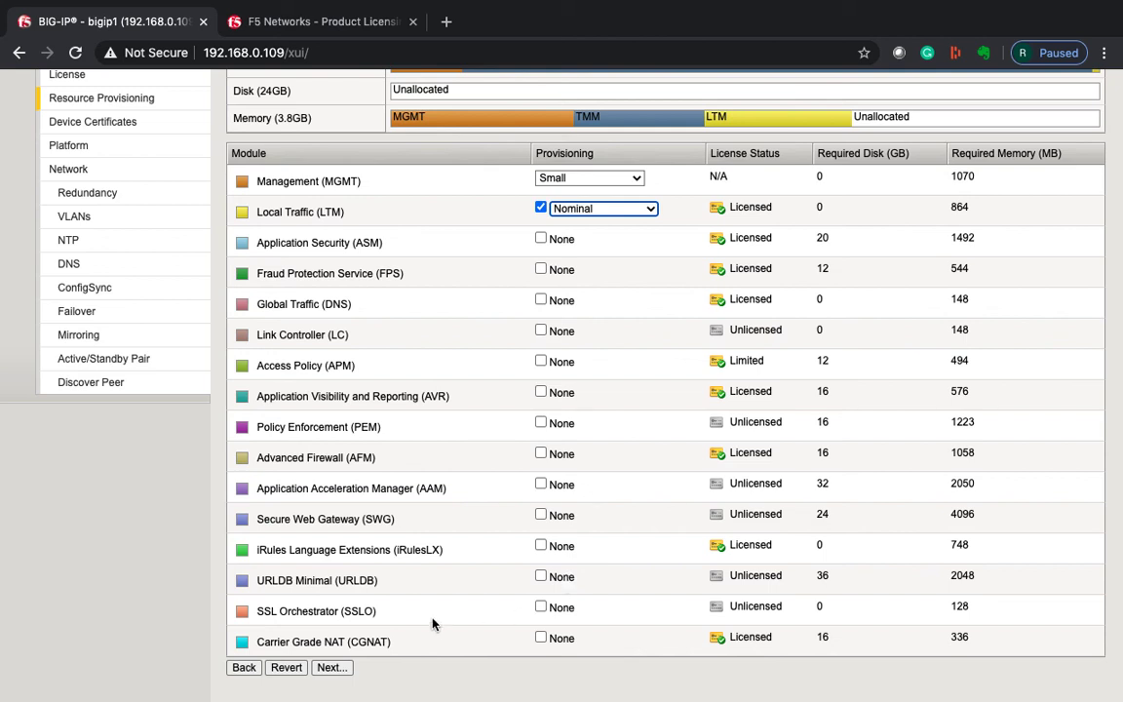
Accept the Resource Provisioning and the default self-signed server.crt device certificate.
{"action": "left_click", "coordinate": [328, 666]}
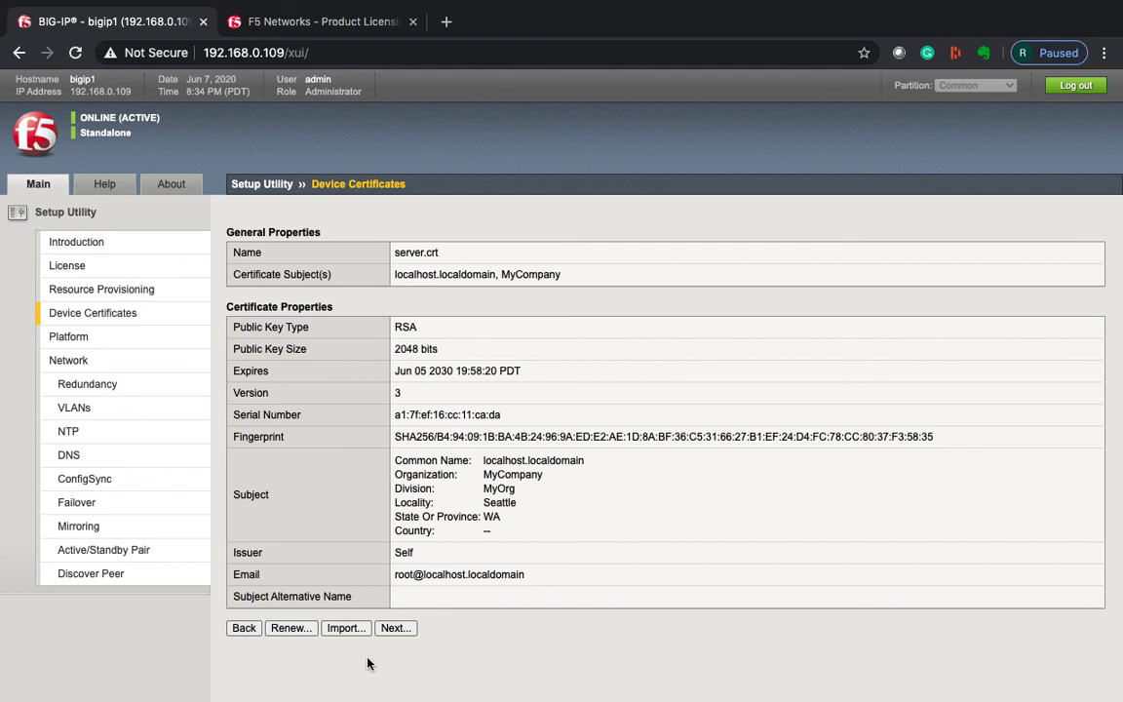
{"action": "left_click", "coordinate": [394, 630]}
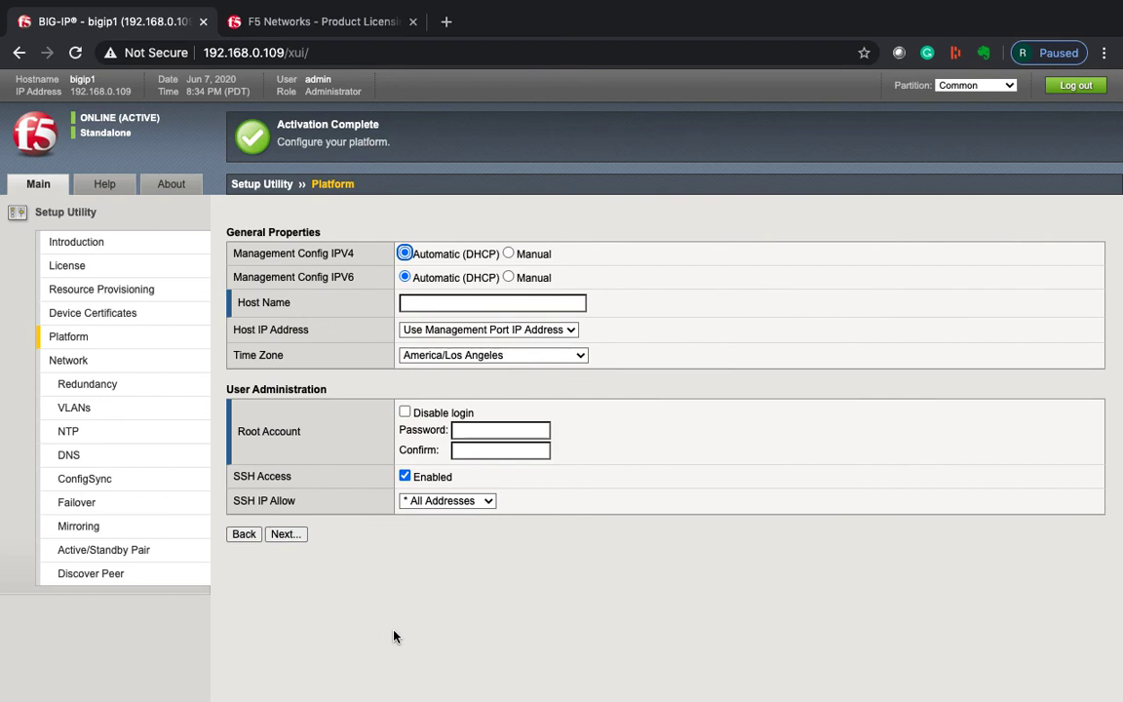
Enter host name cyberchapters.com, keep SSH allowed from All Addresses, and submit.
{"action": "left_click", "coordinate": [448, 302]}
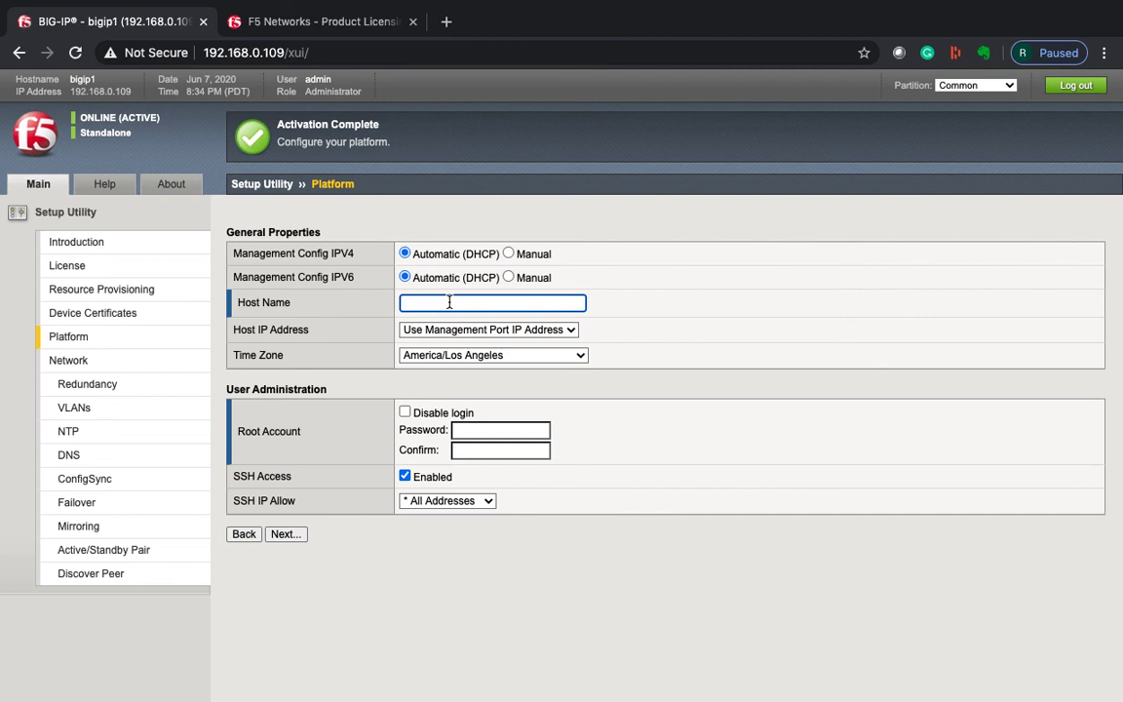
{"action": "type", "text": "cyberchapters.com"}
{"action": "left_click", "coordinate": [765, 318]}
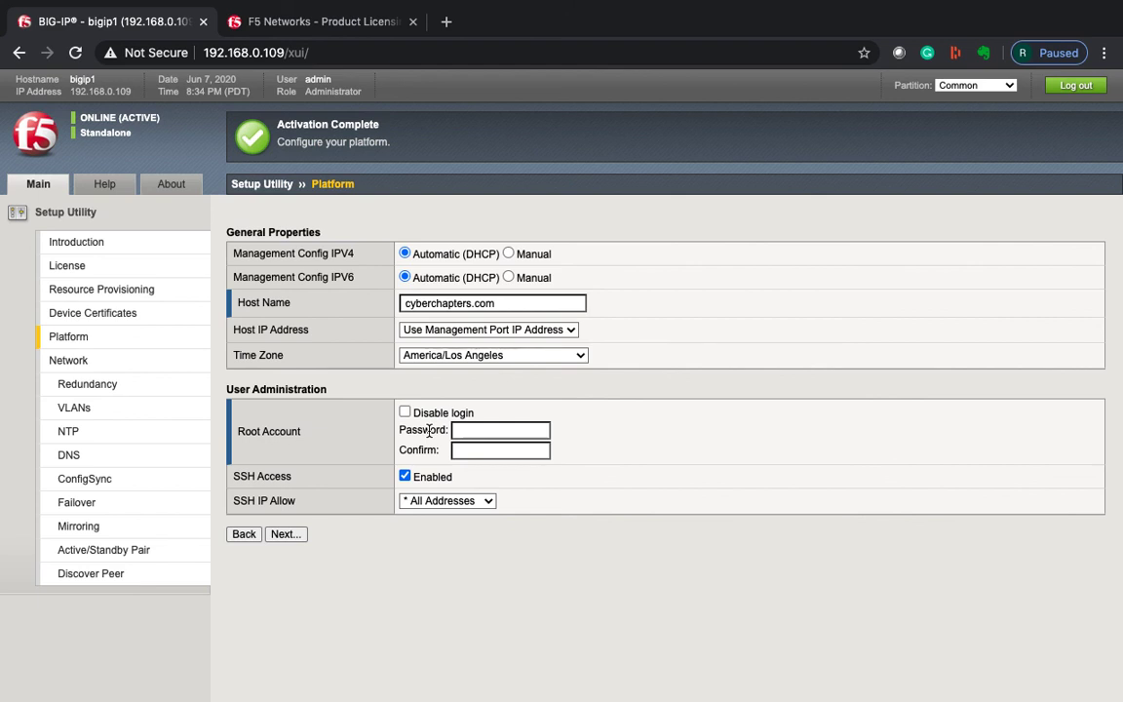
{"action": "left_click", "coordinate": [451, 503]}
{"action": "left_click", "coordinate": [584, 528]}
{"action": "left_click", "coordinate": [285, 534]}
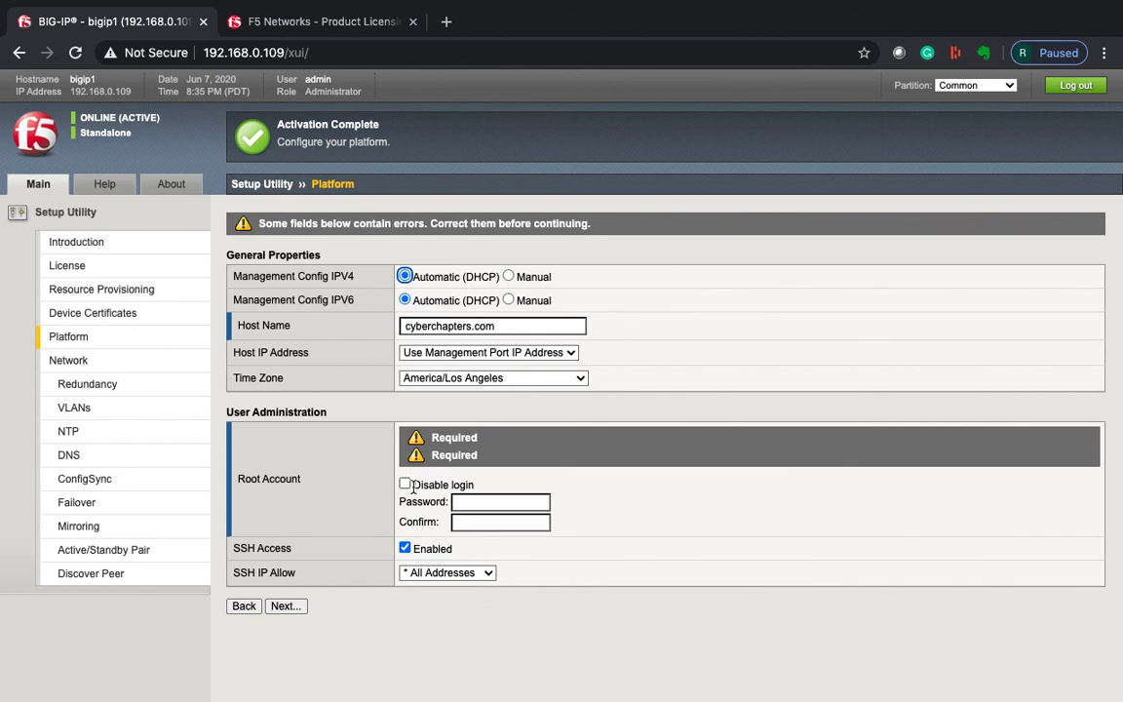
Enter and confirm the root account password, then submit the Platform settings.
{"action": "left_click", "coordinate": [480, 504]}
{"action": "type", "text": "••"}
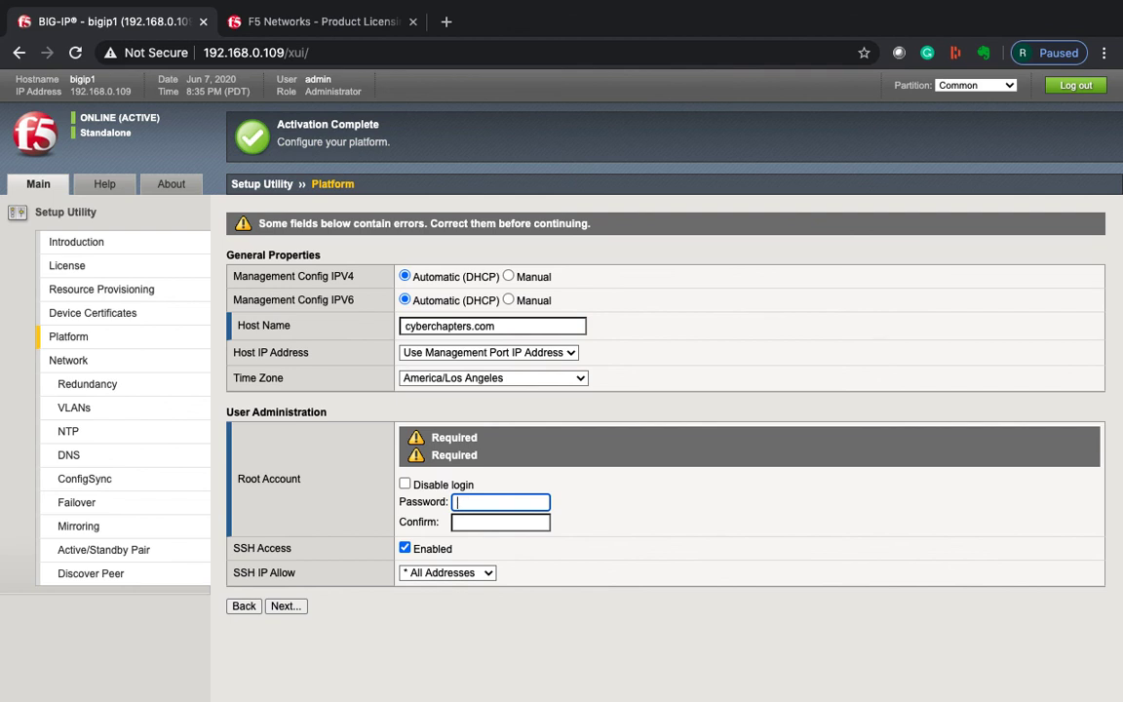
{"action": "type", "text": "••••••••••"}
{"action": "key", "text": "Tab"}
{"action": "type", "text": "•••••••••••"}
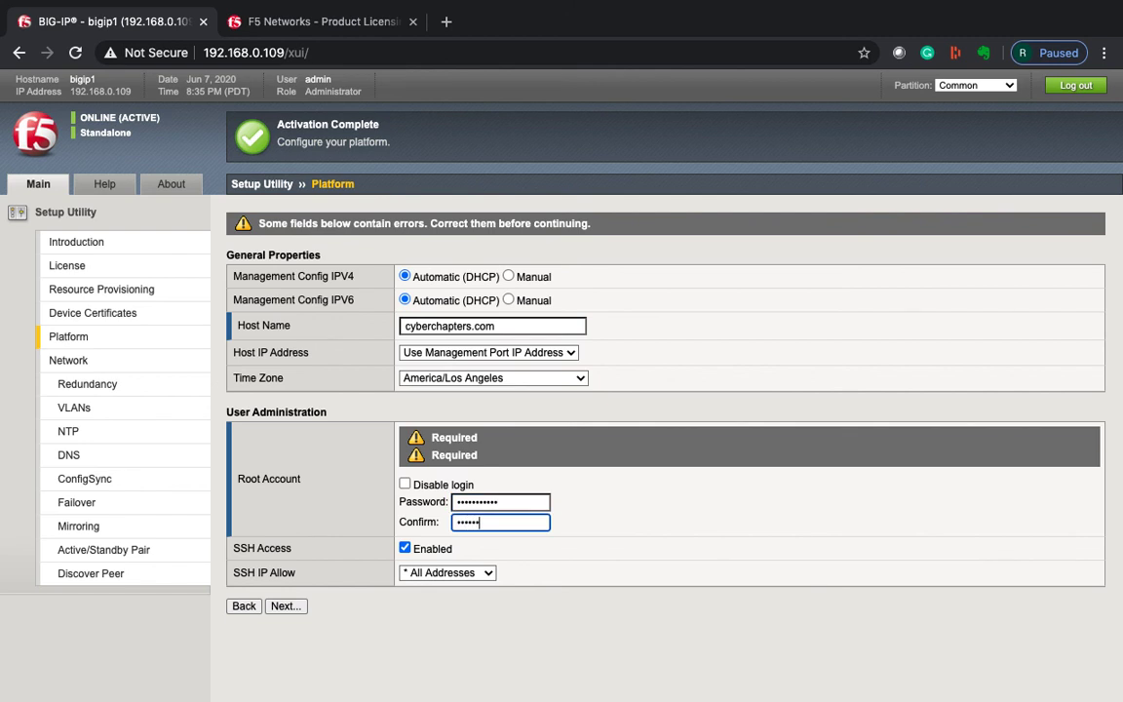
{"action": "type", "text": "•"}
{"action": "left_click", "coordinate": [285, 607]}
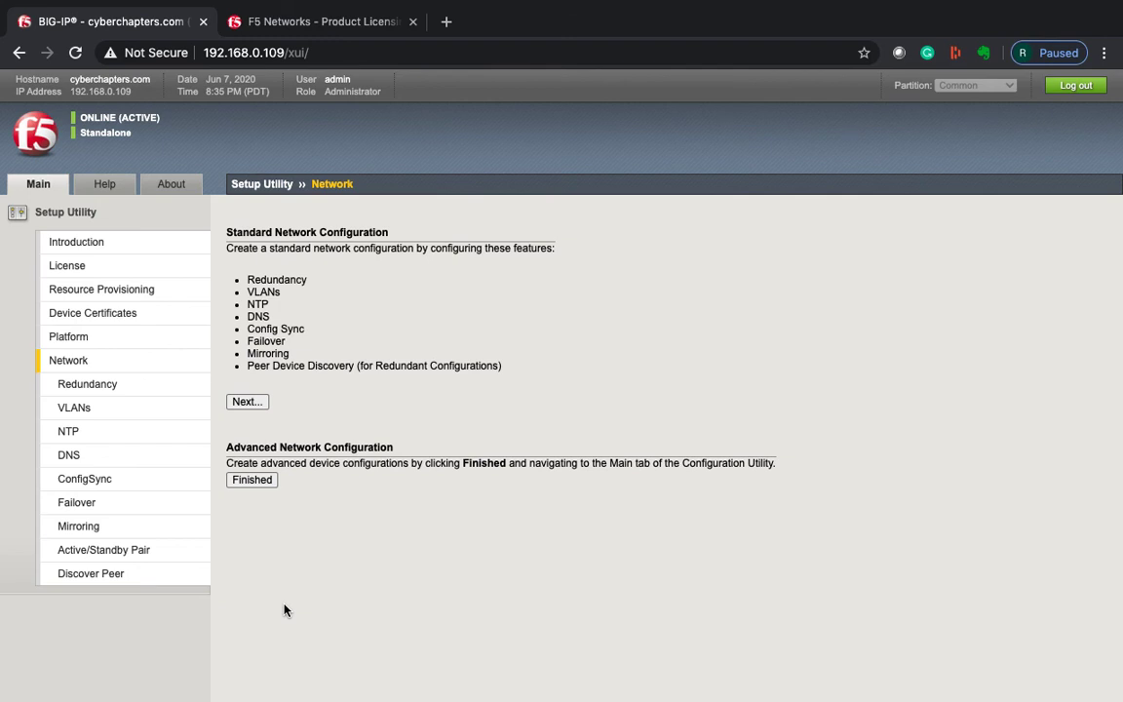
Choose Finished under Advanced Network Configuration to skip standard network setup.
{"action": "left_click", "coordinate": [254, 482]}
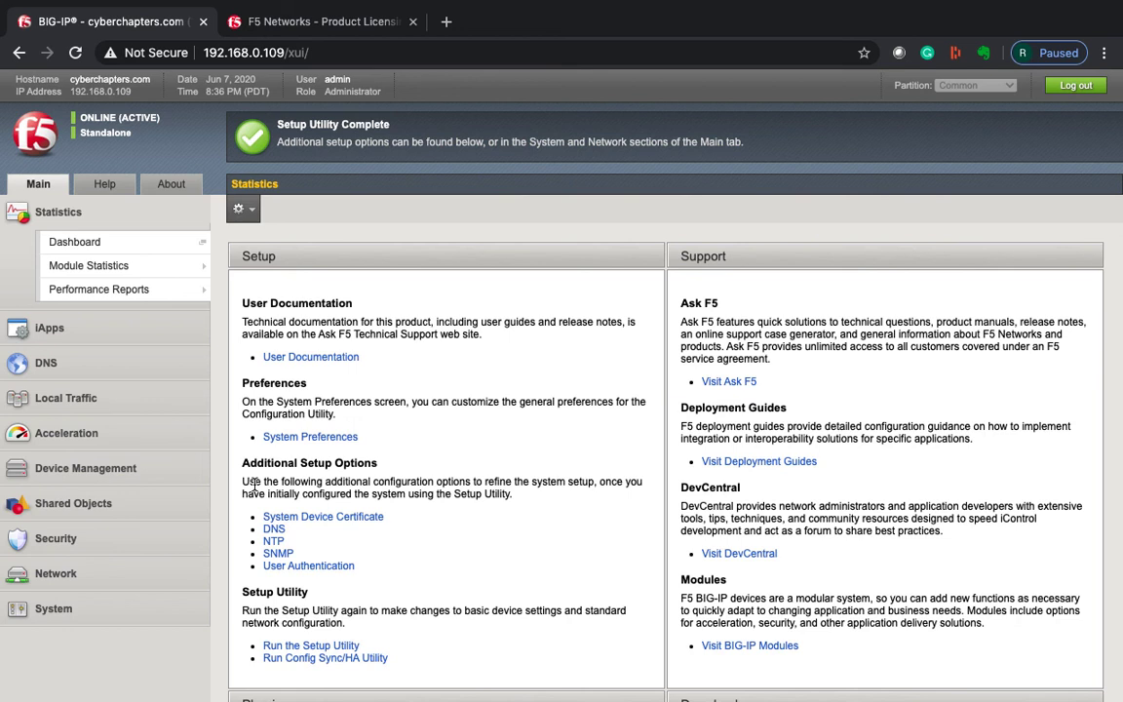
Expand and then collapse Local Traffic in the Main sidebar.
{"action": "left_click", "coordinate": [68, 398]}
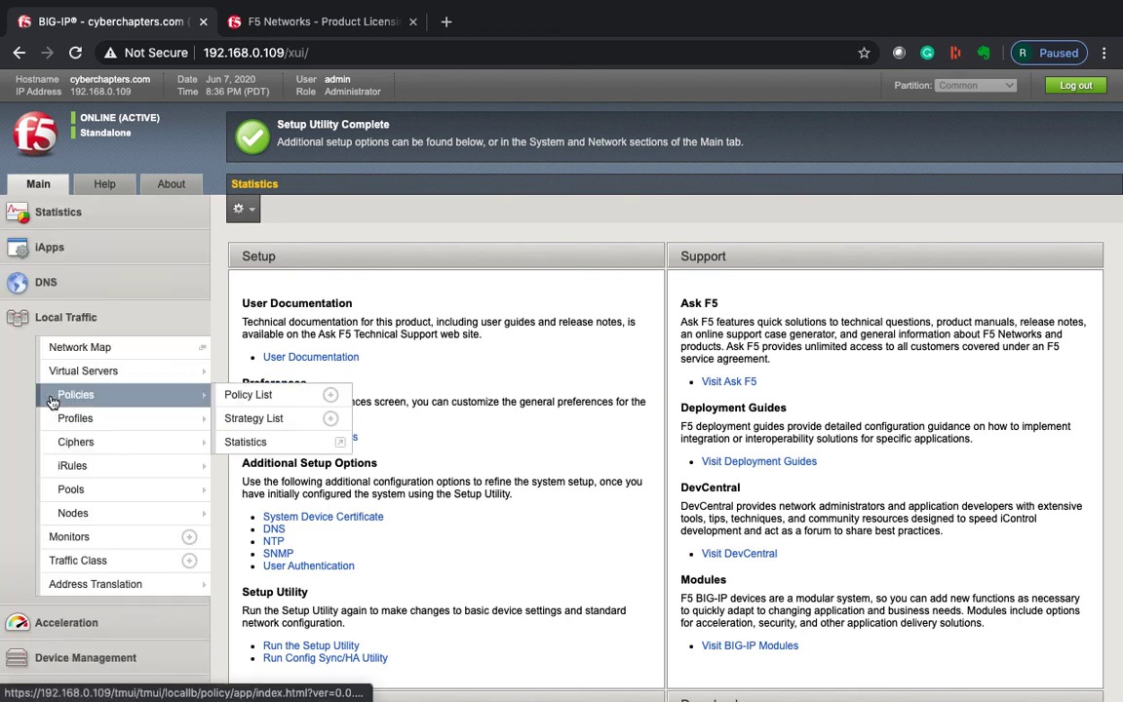
{"action": "left_click", "coordinate": [100, 310]}
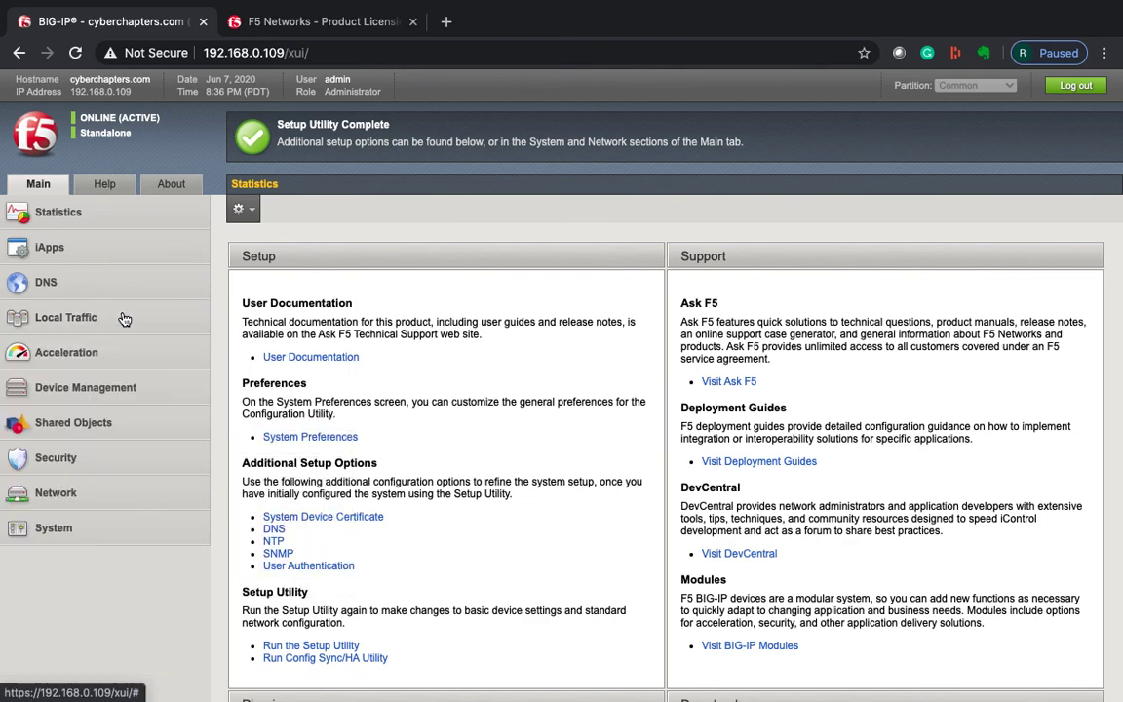